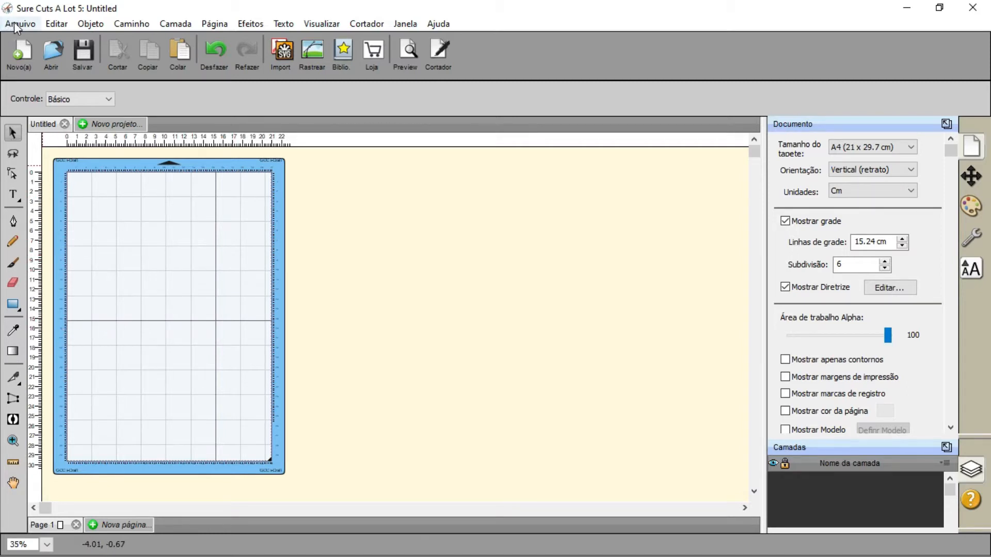
Undo the last shape deletion, followed by the addition of the gray square
click(56, 24)
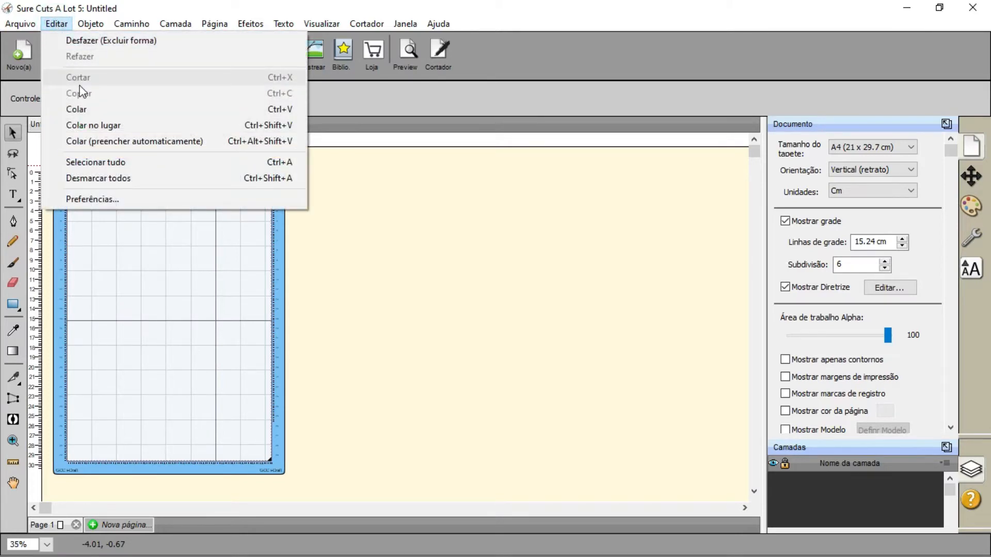
click(90, 41)
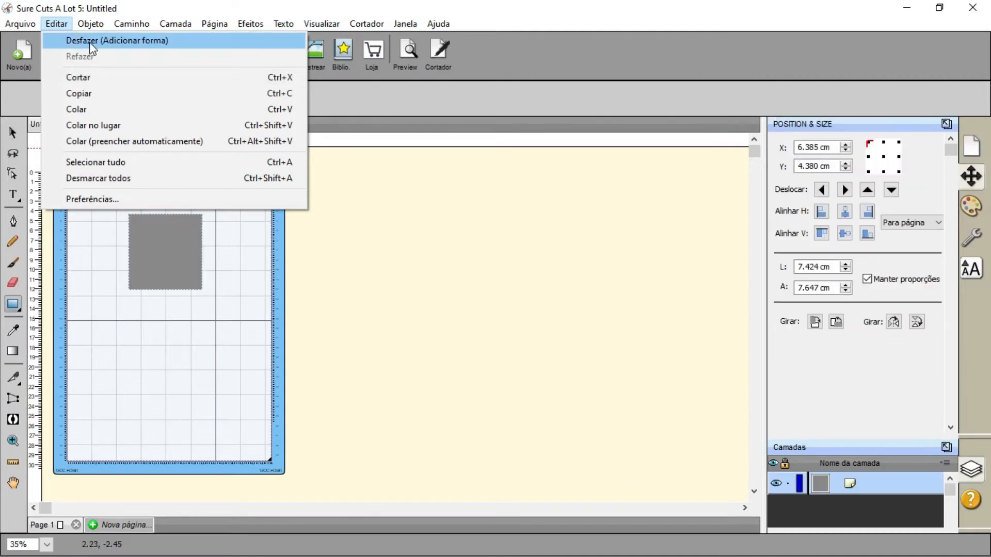
click(122, 45)
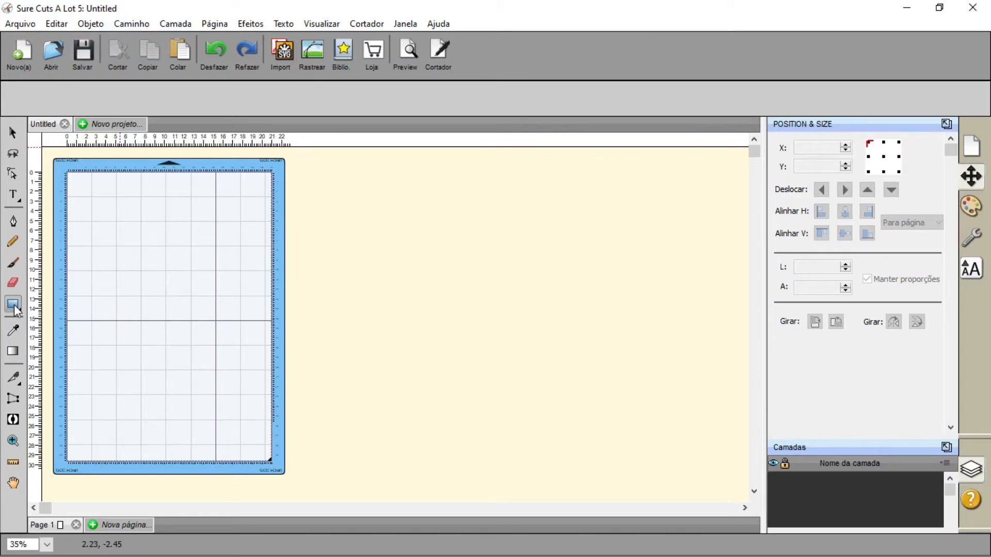
Add a gray filled rectangle about 8.1 cm wide and 5.8 cm high to the mat and activate the selection tool
key(ctrl+y)
click(13, 133)
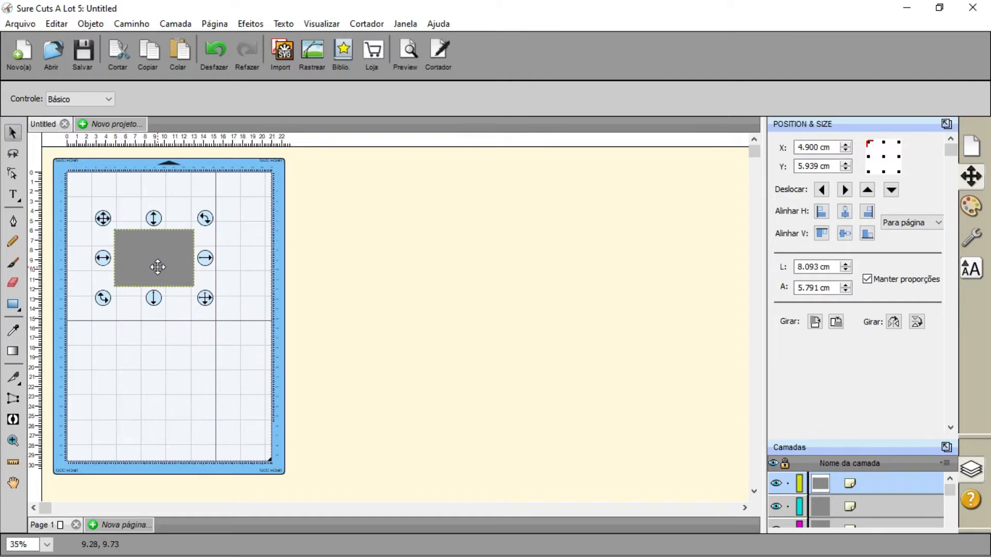
Remove the gray rectangle and bring it back with Redo
key(Delete)
click(56, 24)
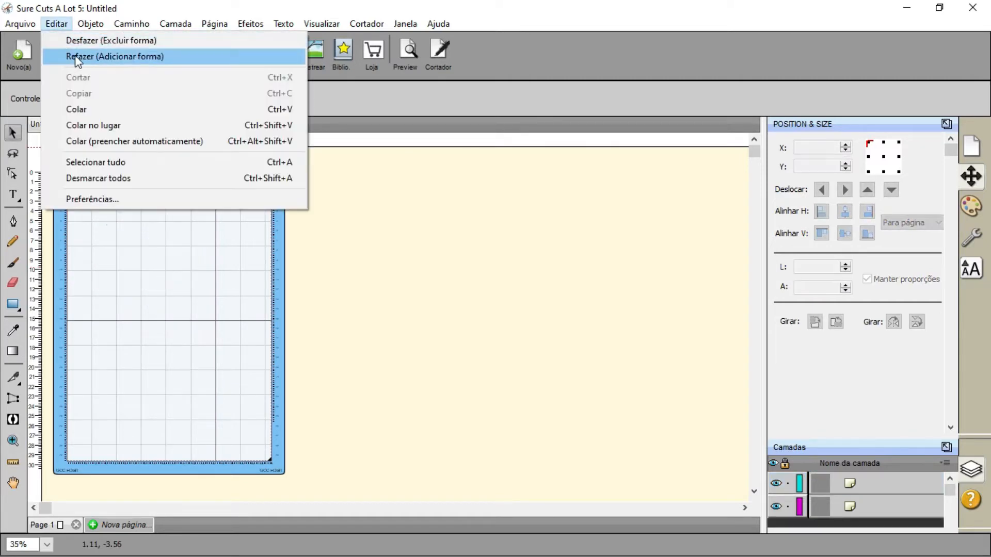
click(107, 56)
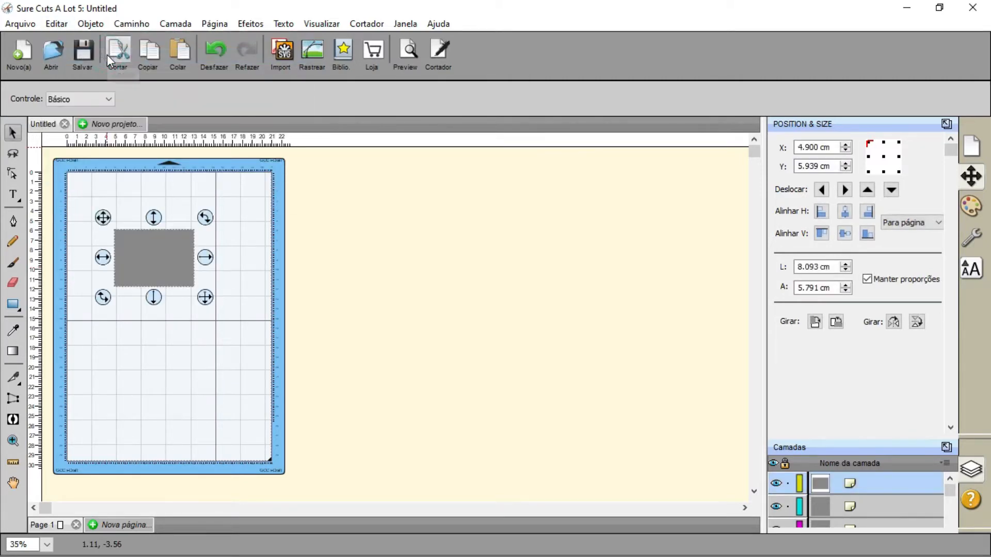
Review the general preferences and the available editing commands without changing any settings
click(56, 24)
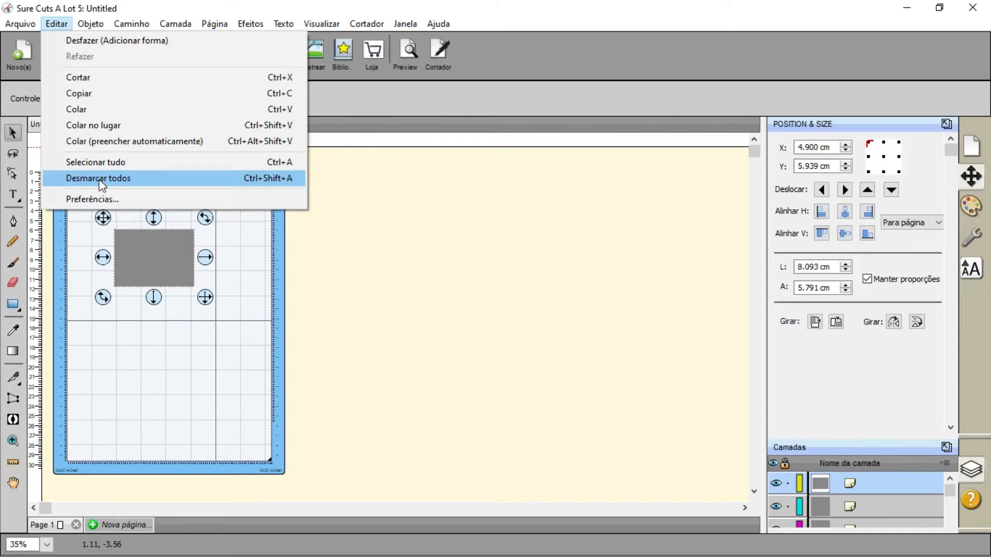
click(89, 199)
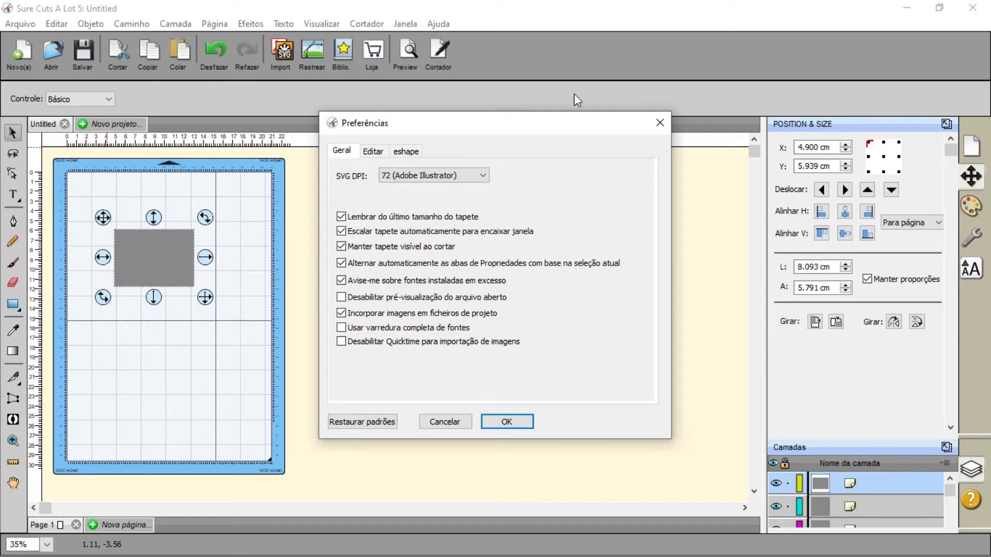
click(659, 121)
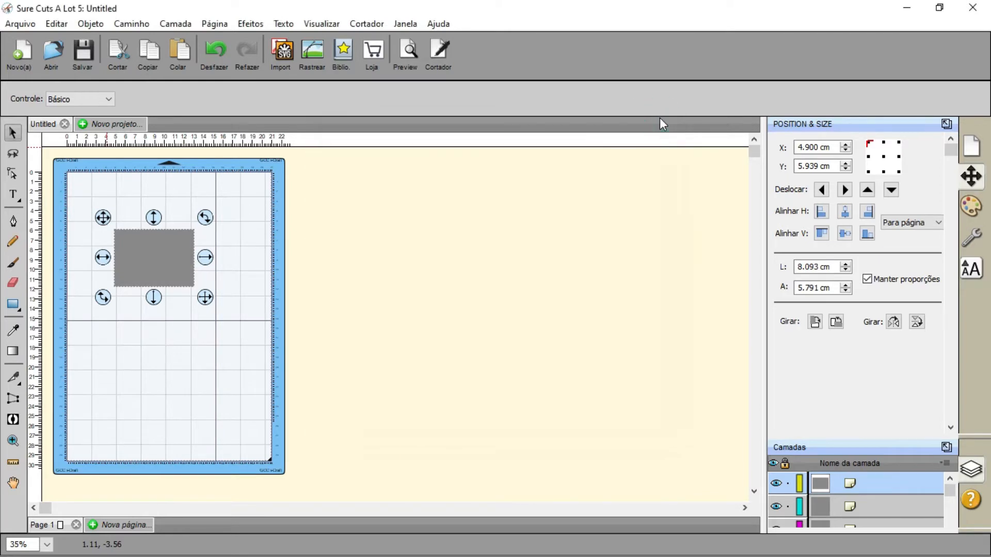
click(56, 24)
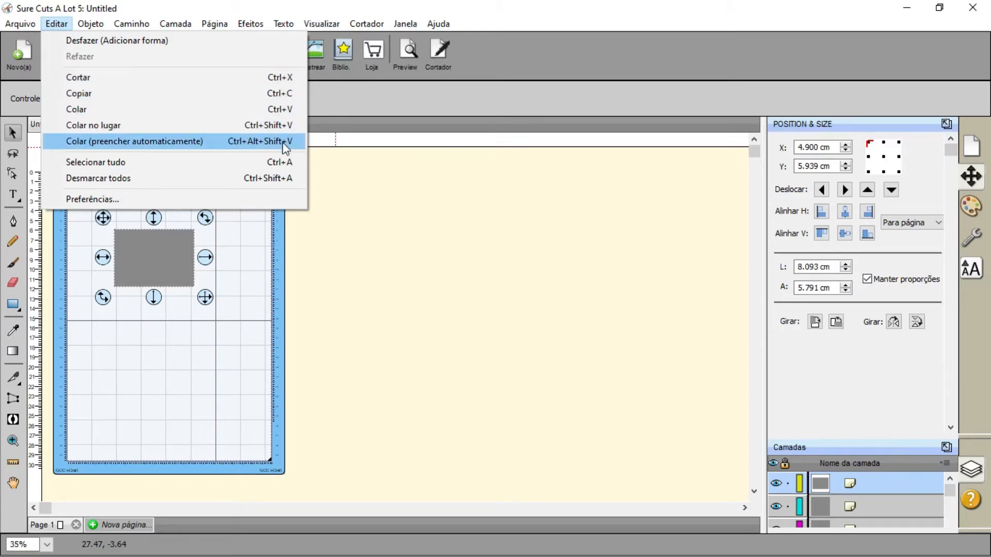
click(265, 247)
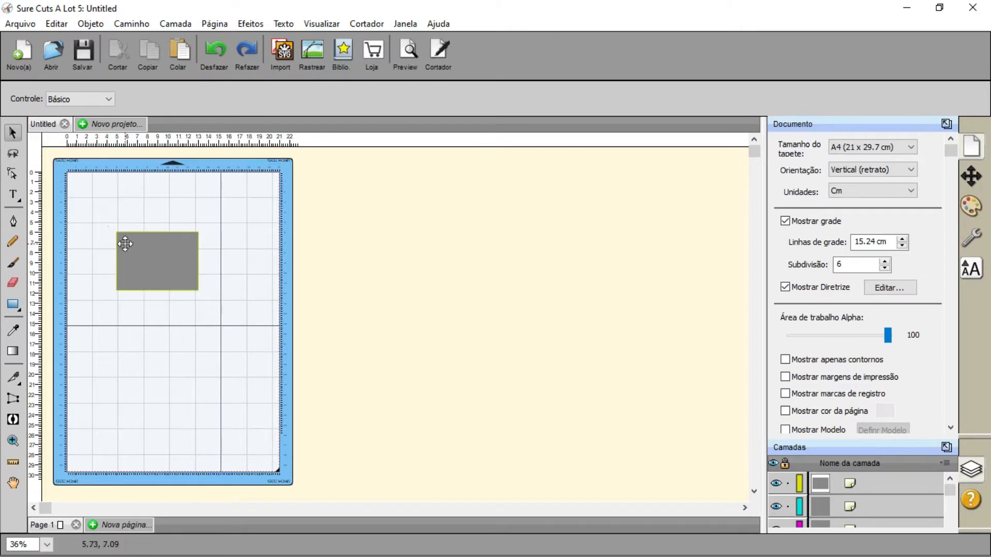
Zoom in on the gray rectangle and move it to about X 3.3 cm, Y 4.2 cm
click(154, 256)
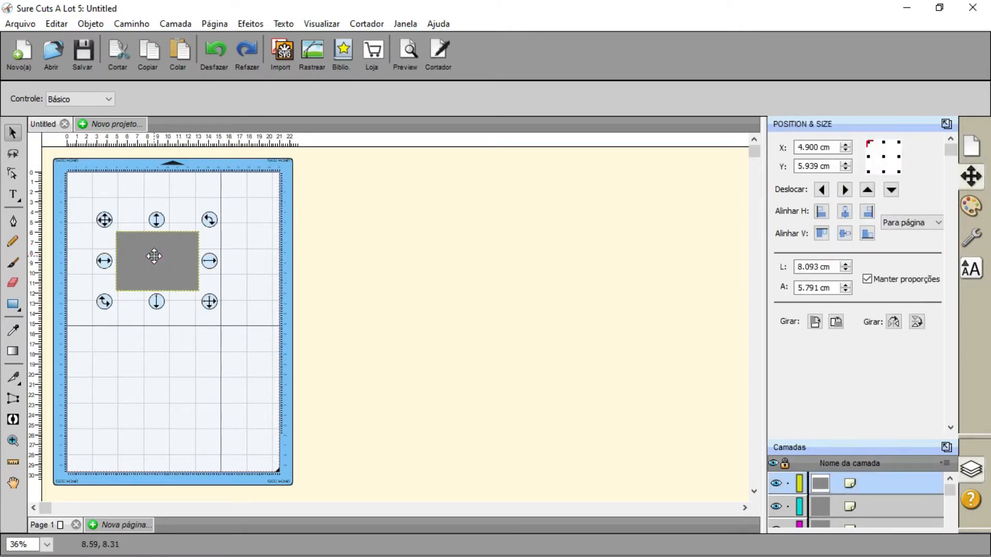
click(13, 441)
click(127, 181)
drag(275, 286, 238, 246)
Draw a second rectangle about 8.9 cm wide and 5.6 cm high, below and to the right of the first
click(17, 349)
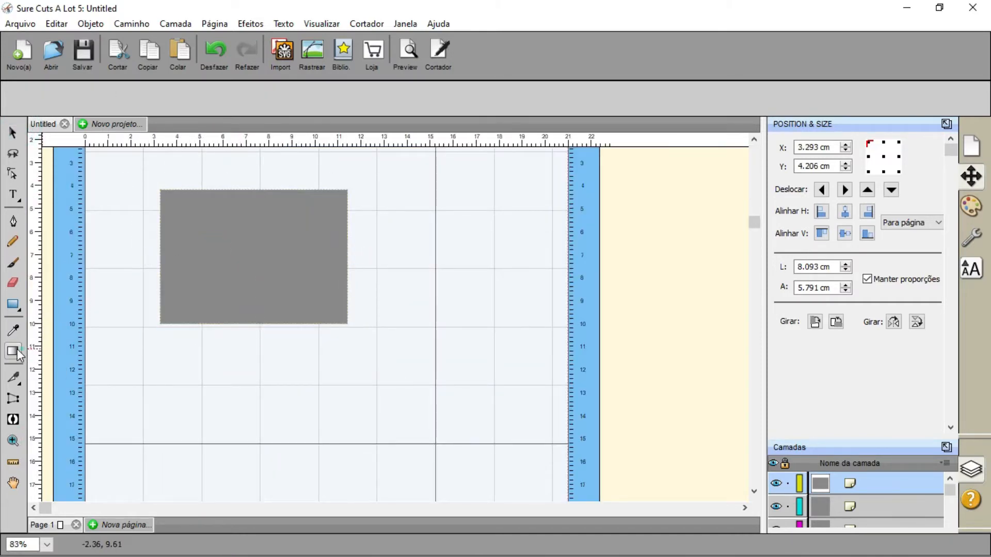
click(13, 304)
drag(293, 347, 499, 475)
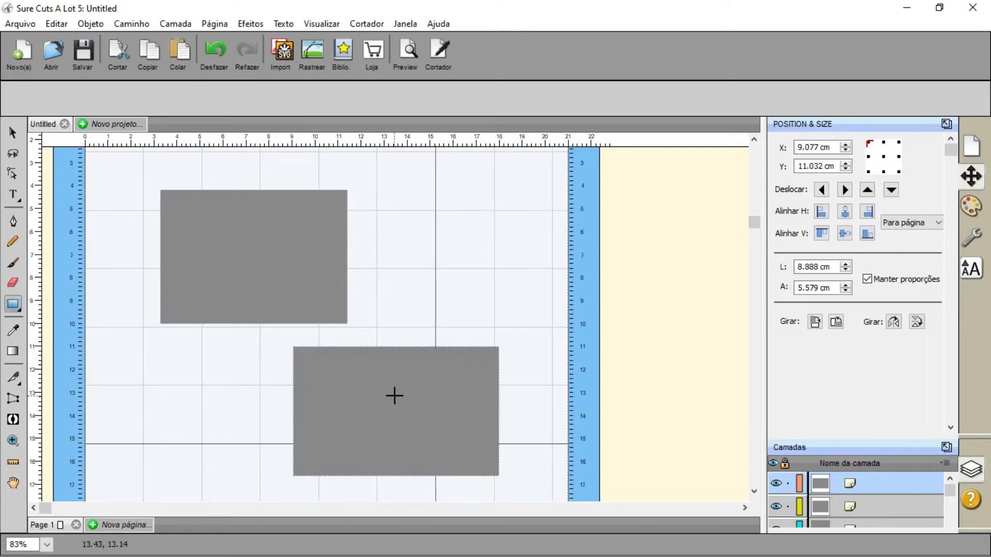
Set the fill of the second rectangle to Nenhum and deselect it
click(13, 136)
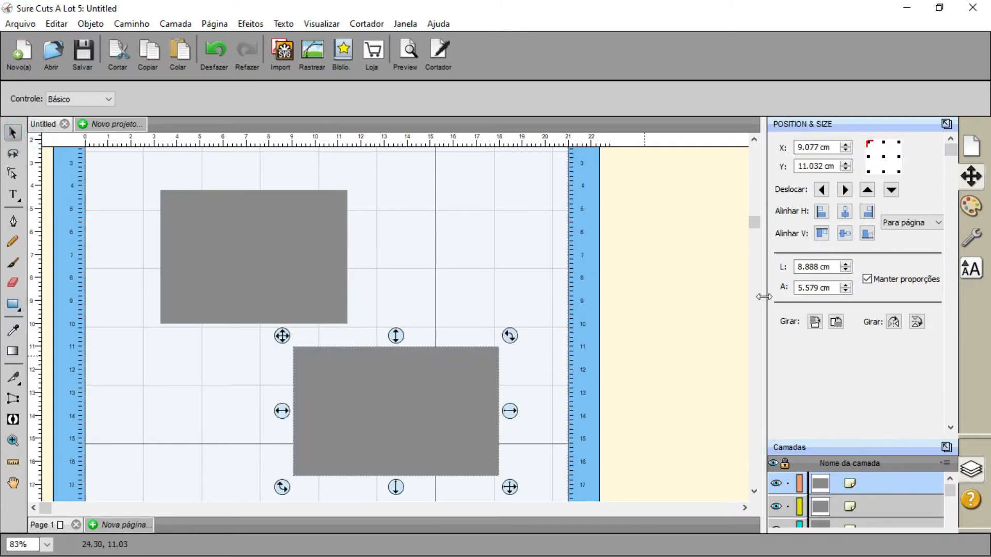
click(971, 207)
click(837, 153)
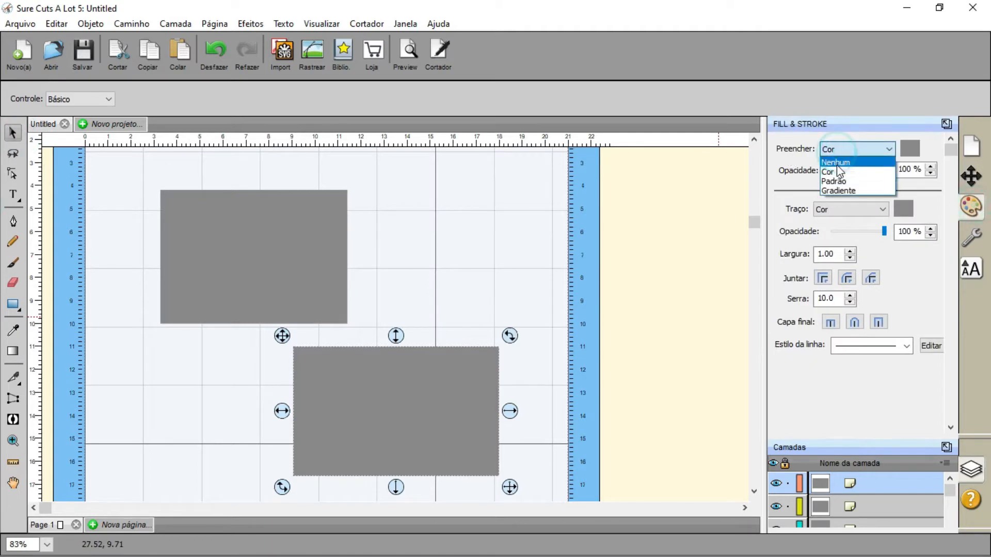
click(834, 162)
click(535, 305)
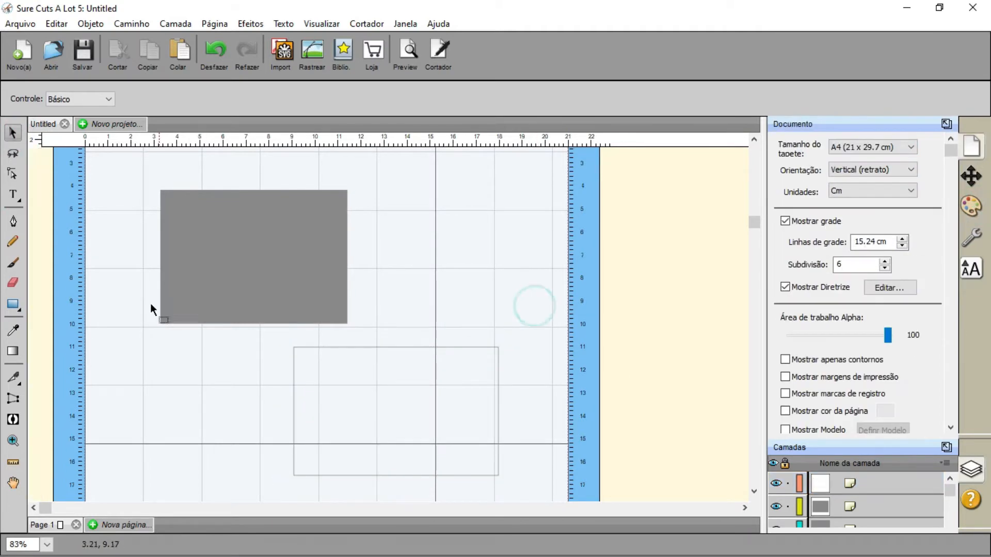
Change the stroke color of the unfilled rectangle to black and deselect it
click(365, 348)
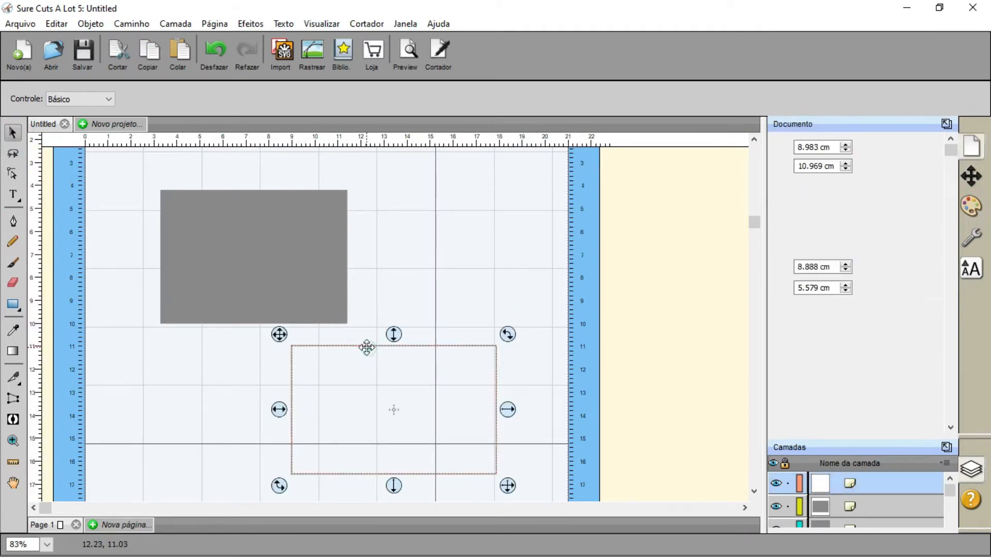
click(971, 205)
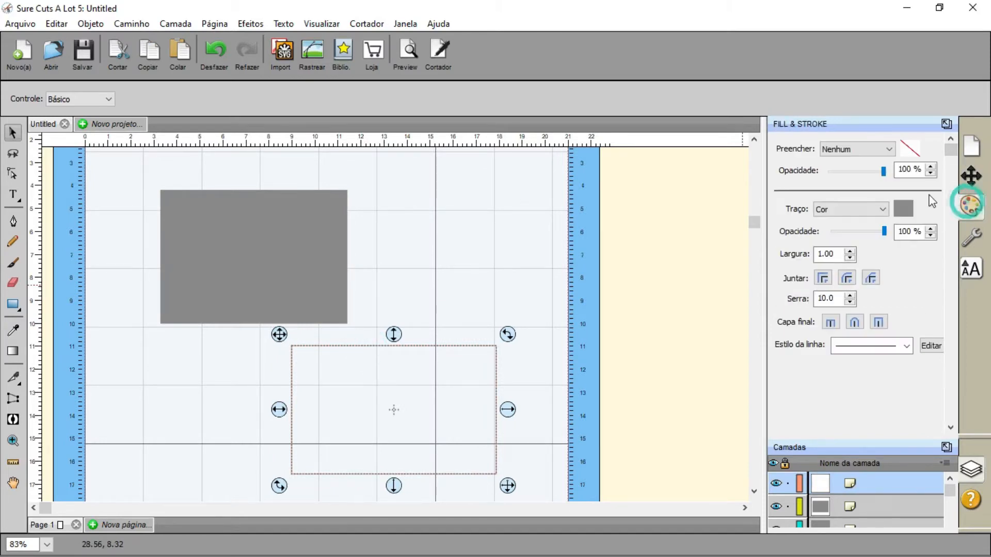
click(902, 209)
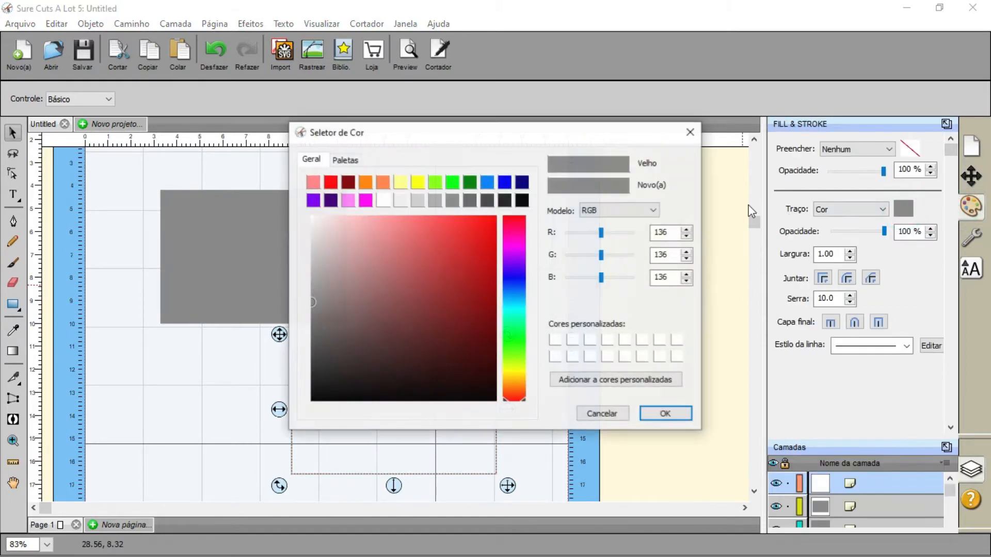
click(522, 199)
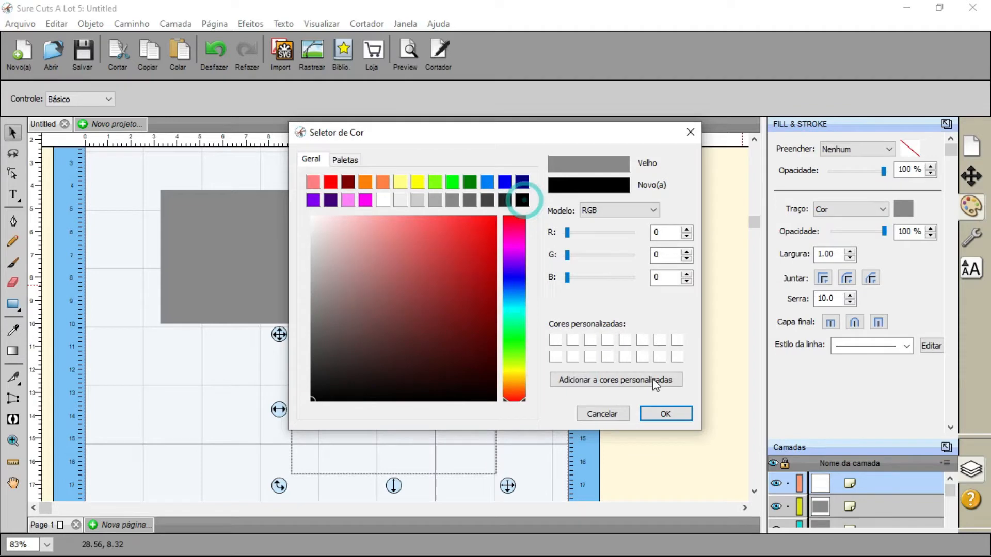
click(665, 414)
click(582, 349)
Place the rectangles side by side, the gray one at about X 0.9 cm, Y 3.9 cm and the outlined one at about X 10.3 cm, Y 3.9 cm
click(400, 345)
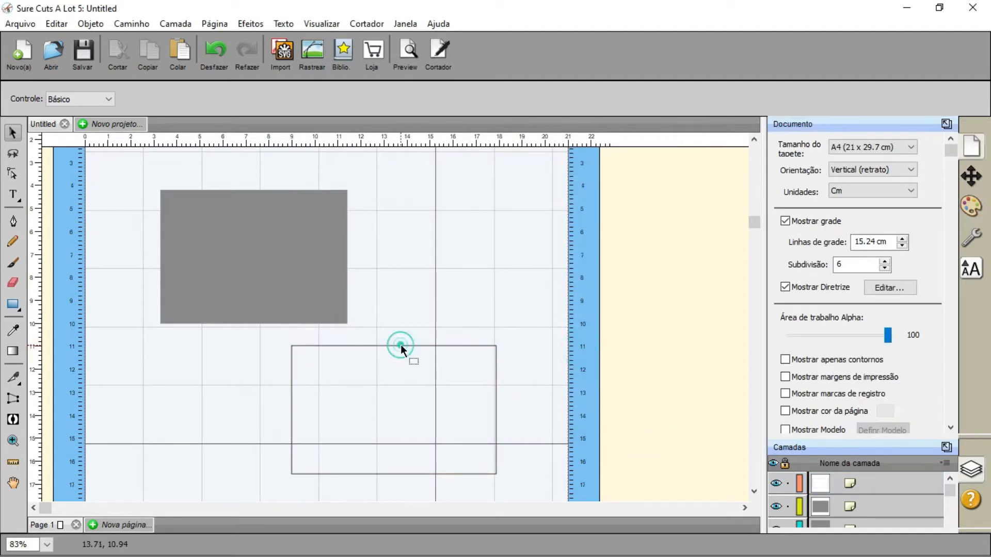
click(347, 389)
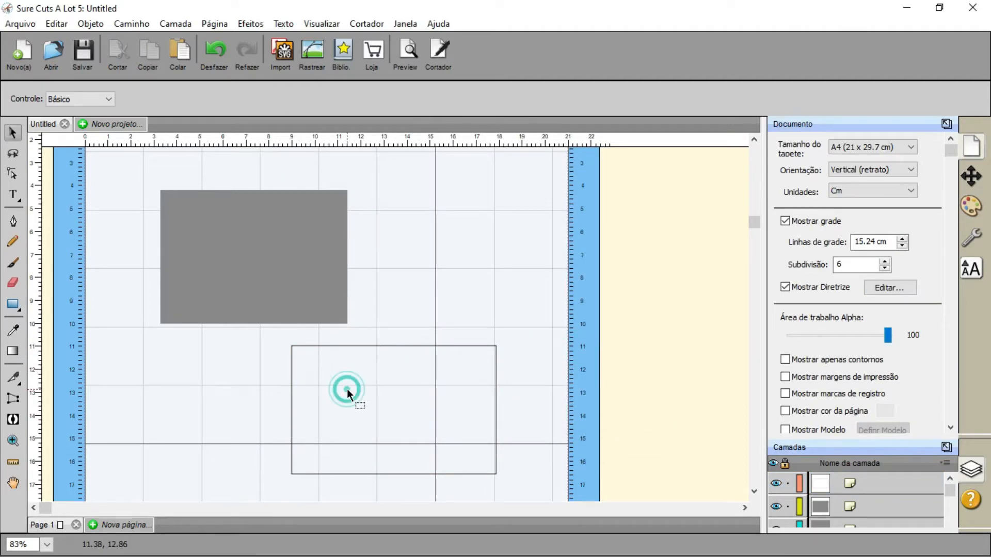
click(177, 206)
drag(265, 242, 210, 234)
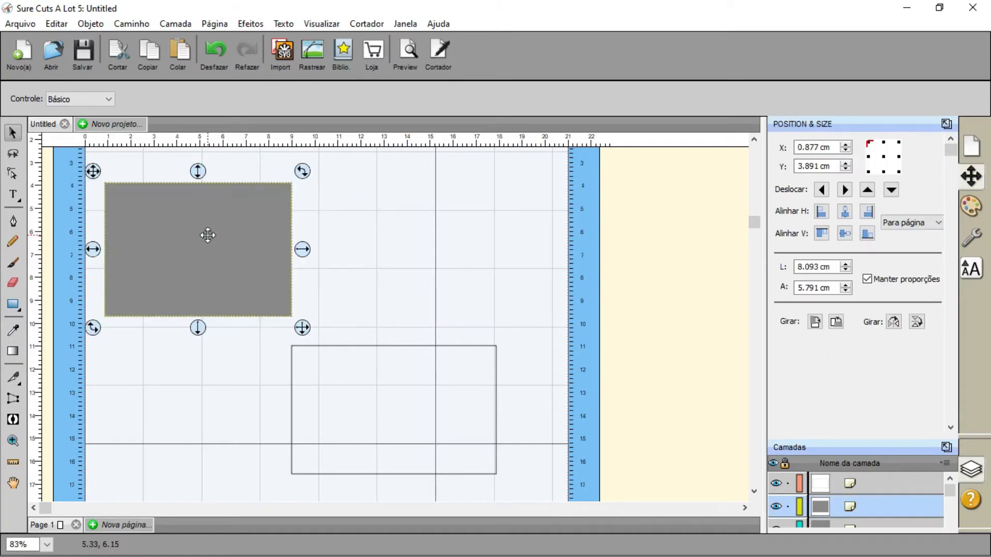
drag(344, 345, 380, 186)
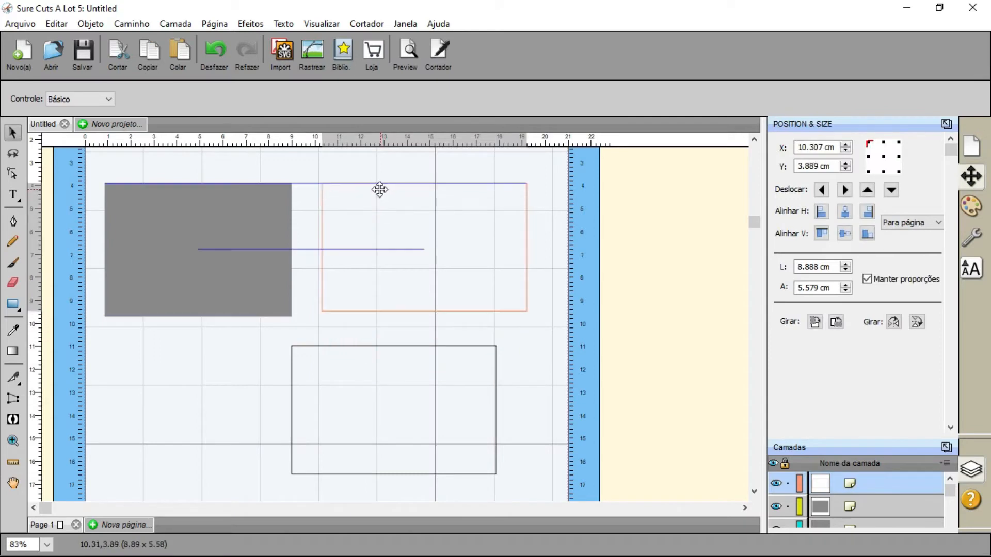
click(218, 352)
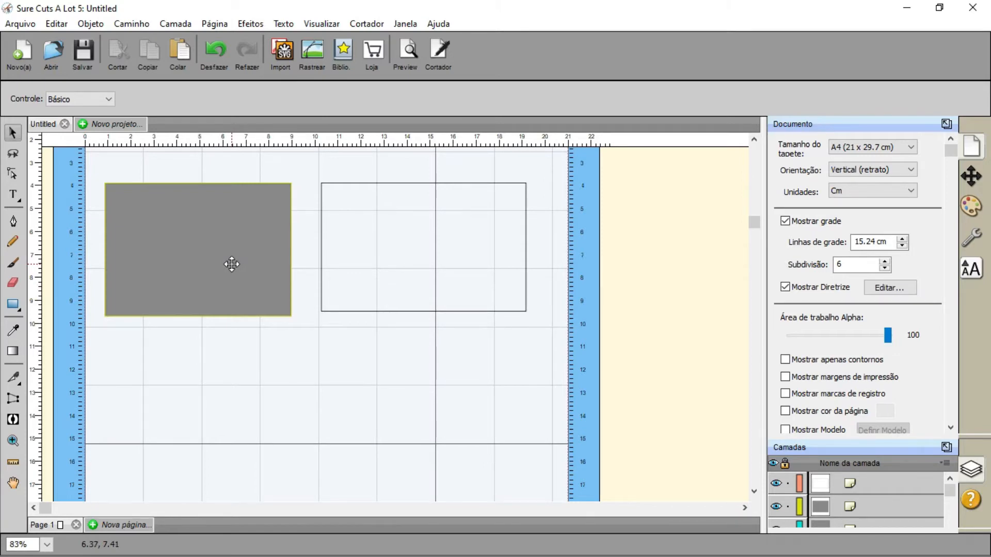
Move the gray rectangle down to about X 1.0 cm, Y 7.0 cm and deselect it
drag(232, 264, 235, 336)
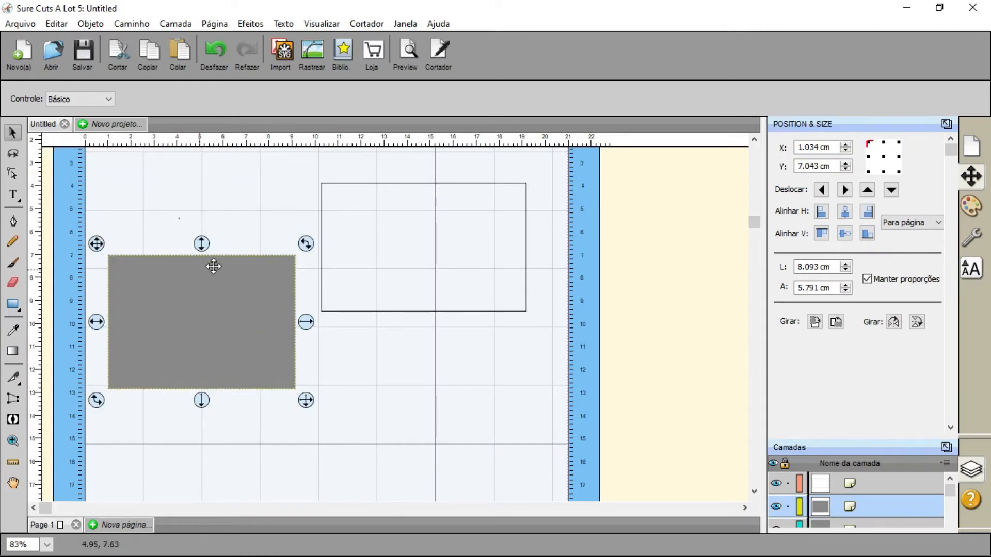
click(174, 228)
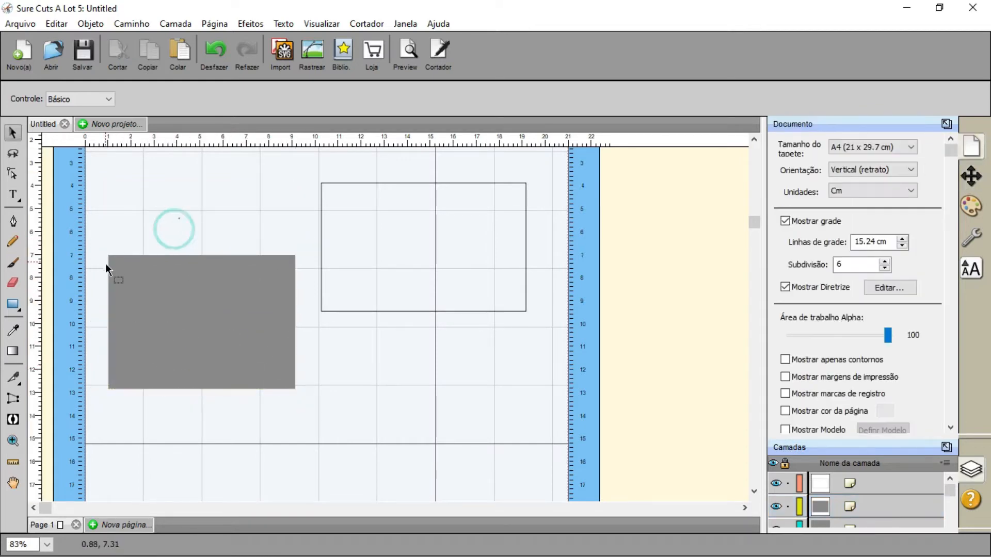
Select and deselect the gray rectangle repeatedly using different points inside its fill
click(241, 351)
click(148, 219)
click(135, 272)
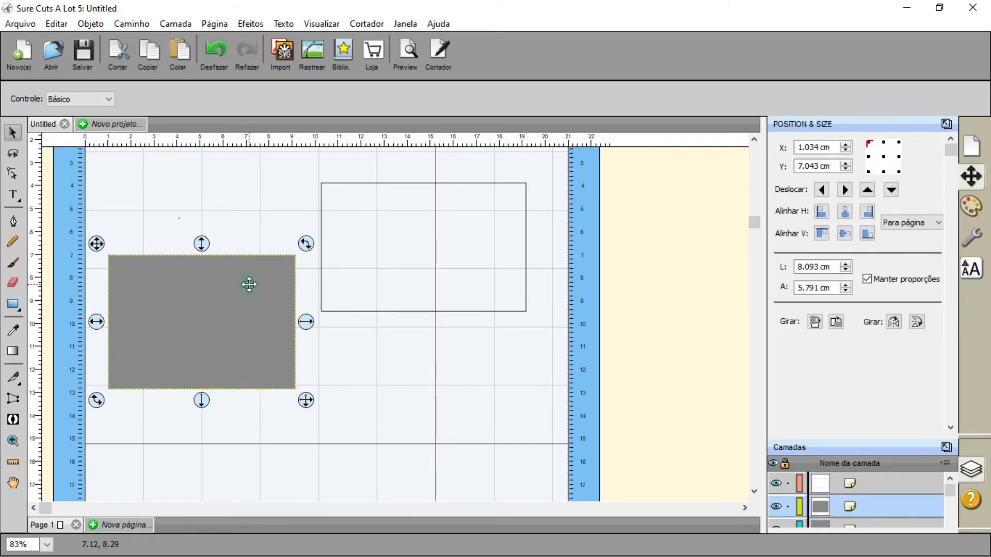
click(418, 379)
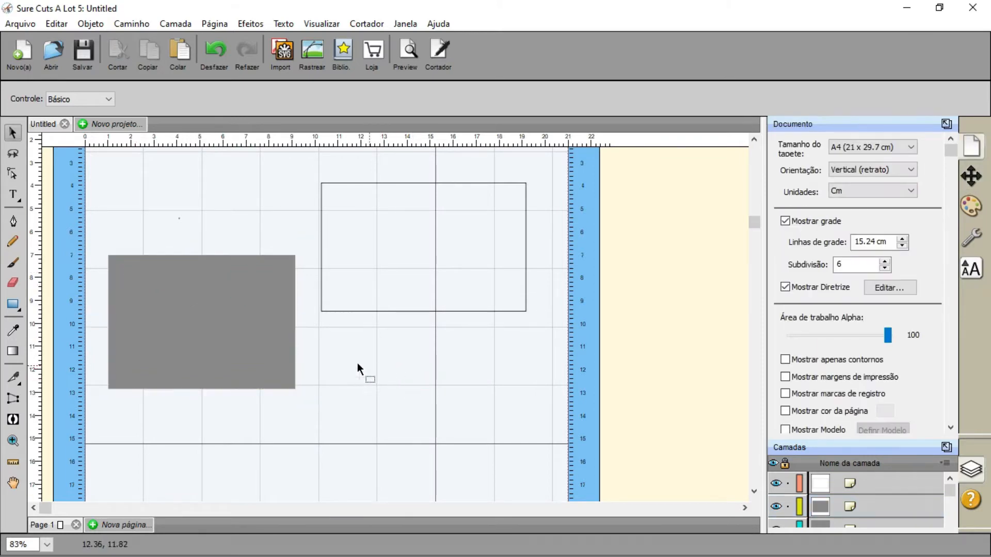
click(265, 358)
click(386, 398)
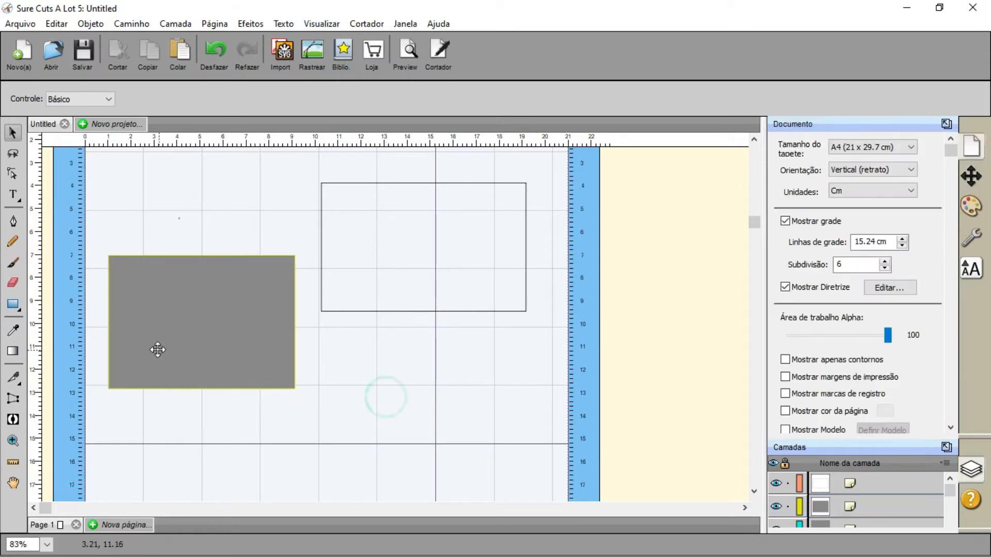
click(155, 347)
click(227, 469)
click(211, 363)
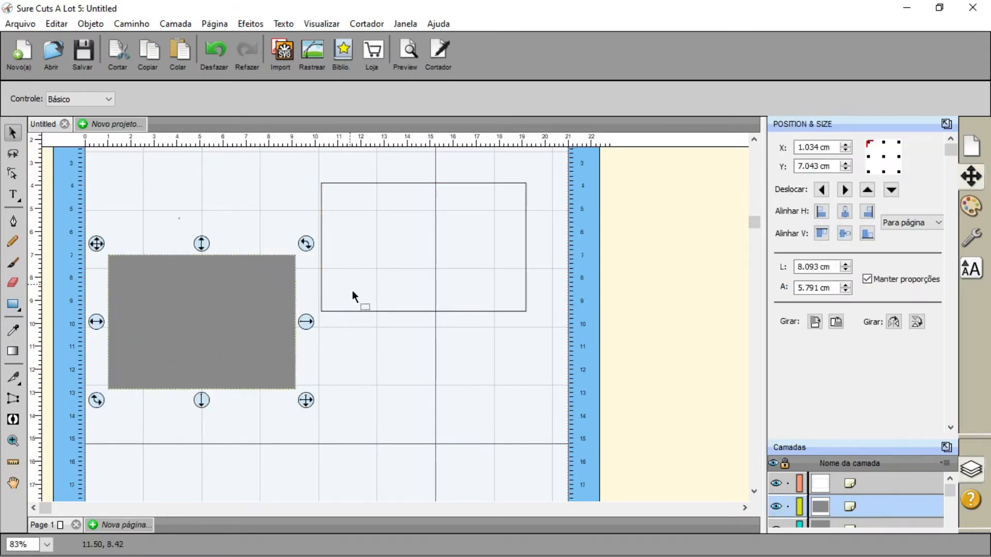
Clear the selection of the gray rectangle and select the unfilled rectangle by its outline
click(370, 333)
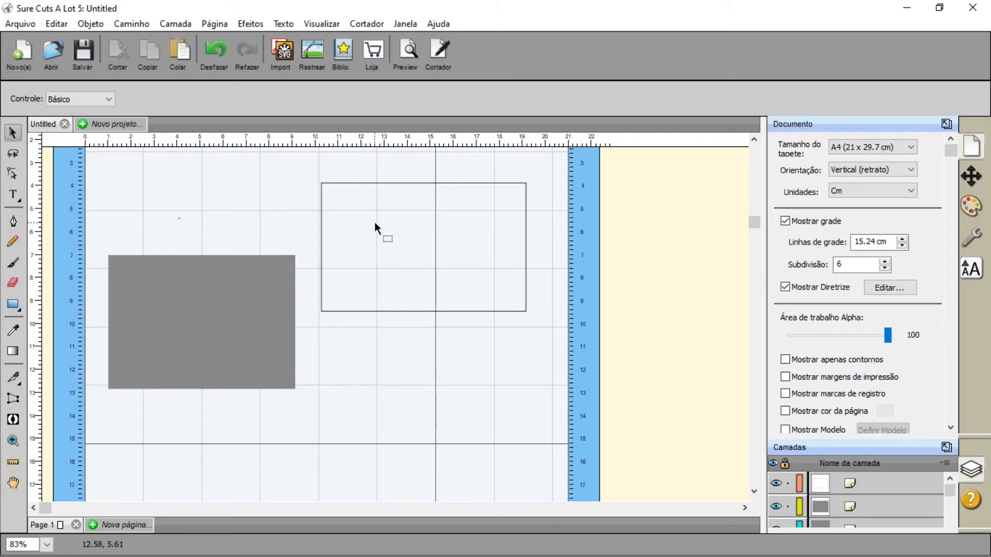
click(342, 183)
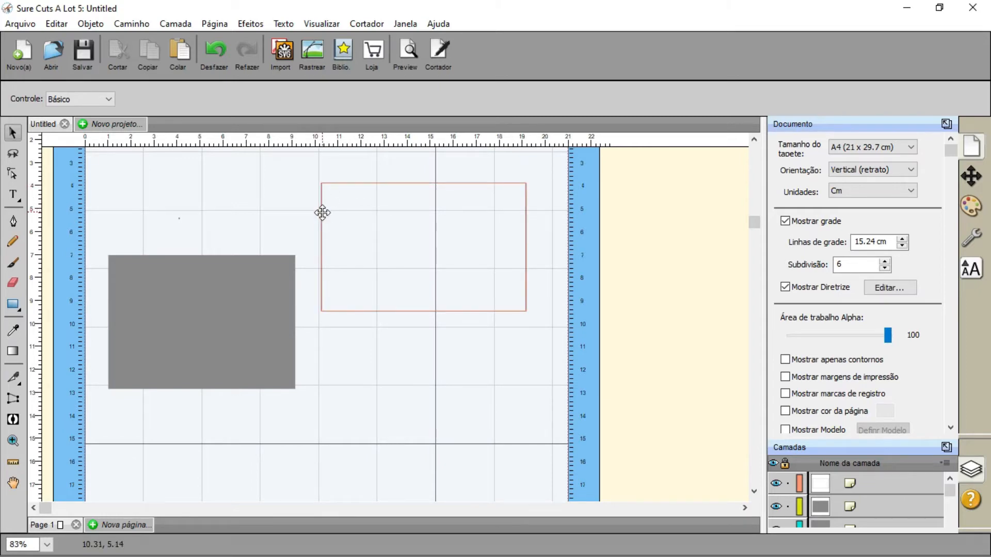
click(526, 243)
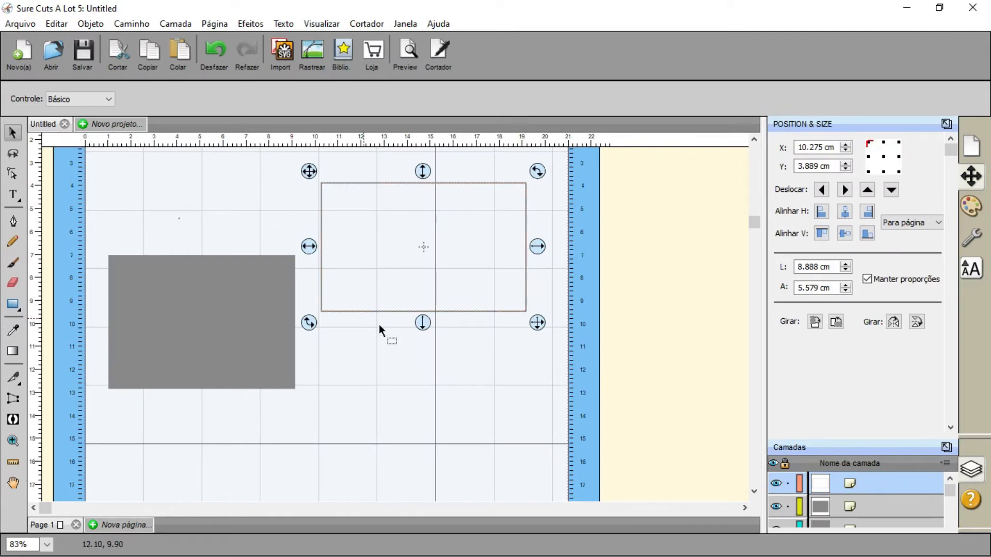
Move the unfilled rectangle by its centre mark to about X 10.9 cm, Y 4.3 cm, and the gray one to about X 1.3 cm, Y 4.3 cm
click(423, 241)
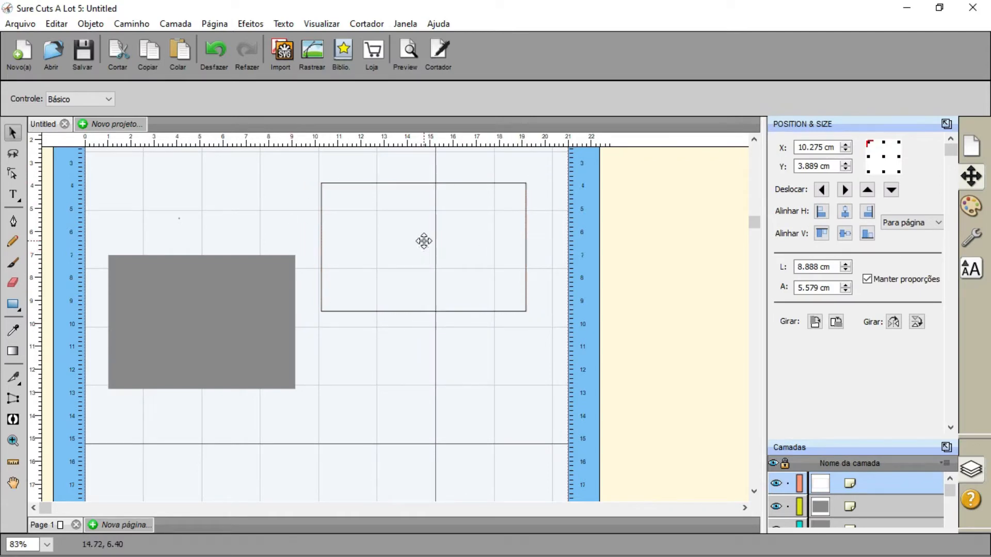
drag(424, 241, 447, 292)
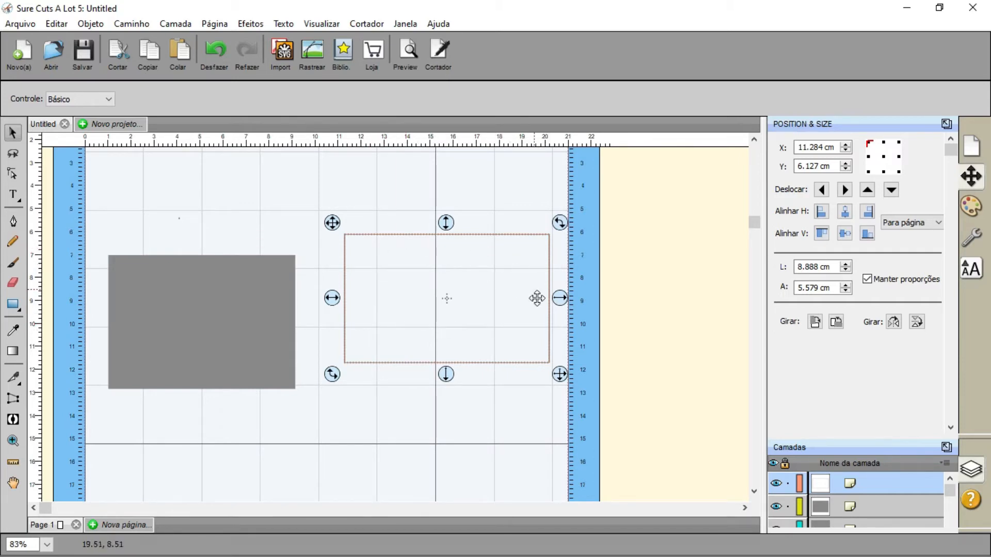
drag(519, 290, 511, 254)
drag(243, 335, 250, 267)
click(286, 426)
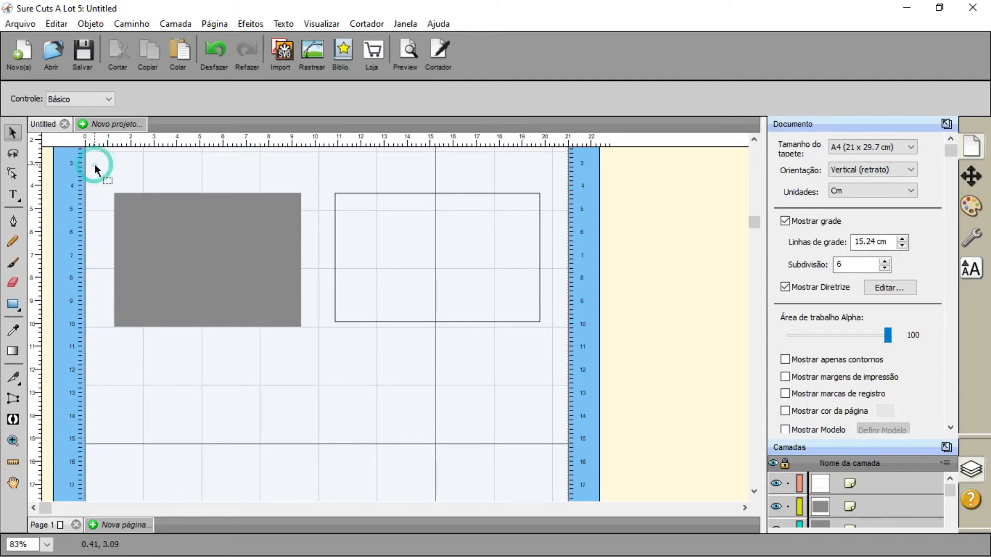
Select the gray rectangle with a selection box and nudge it horizontally to about X 1.7 cm
drag(94, 164, 221, 356)
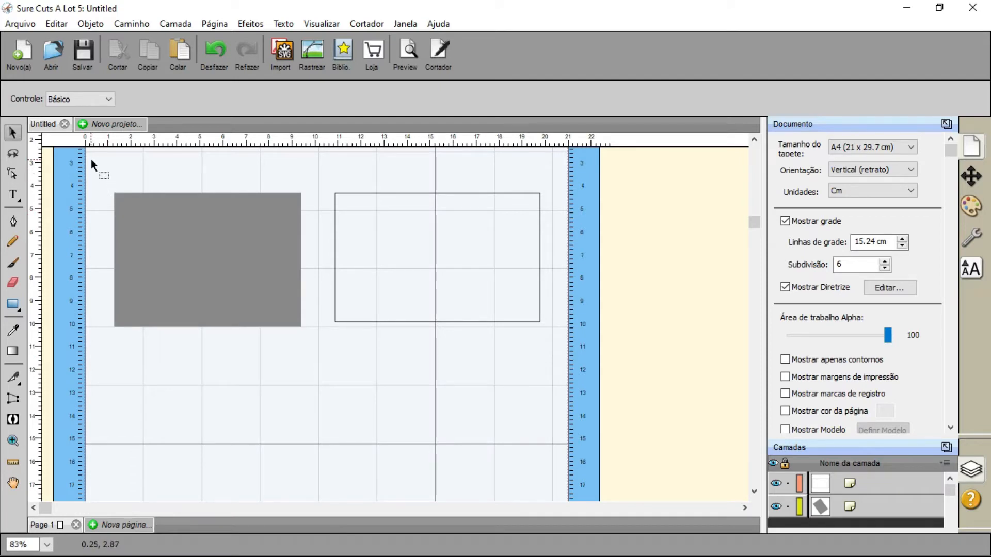
drag(91, 159, 321, 371)
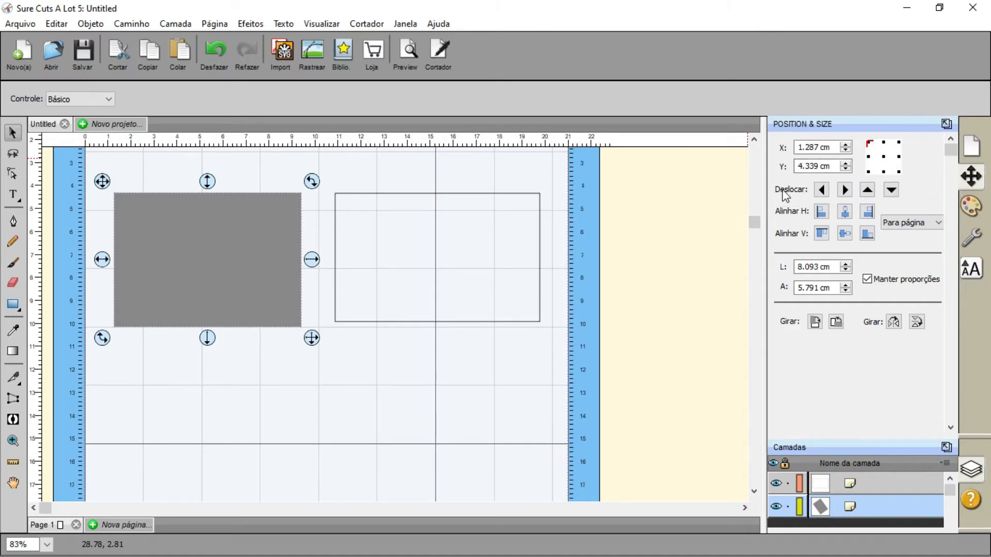
click(844, 191)
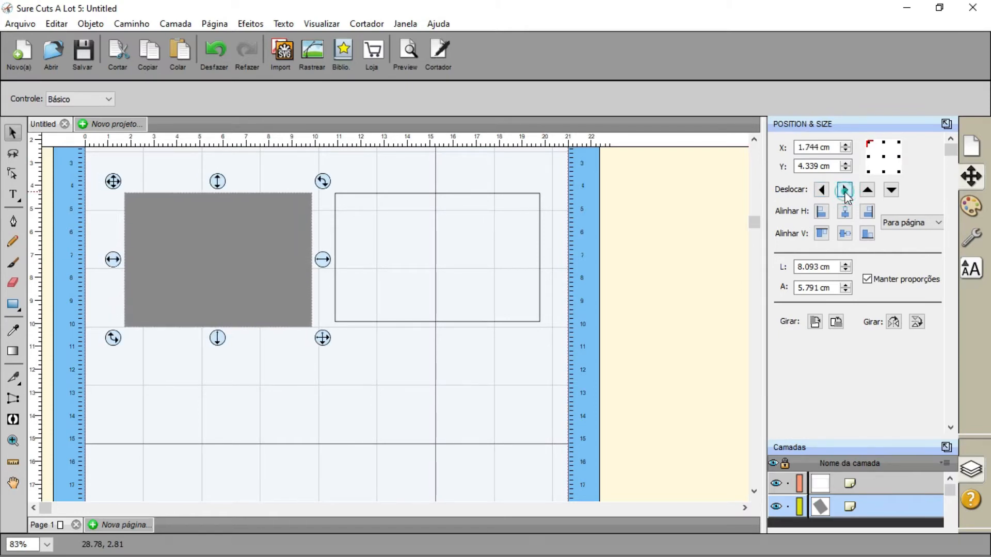
click(822, 190)
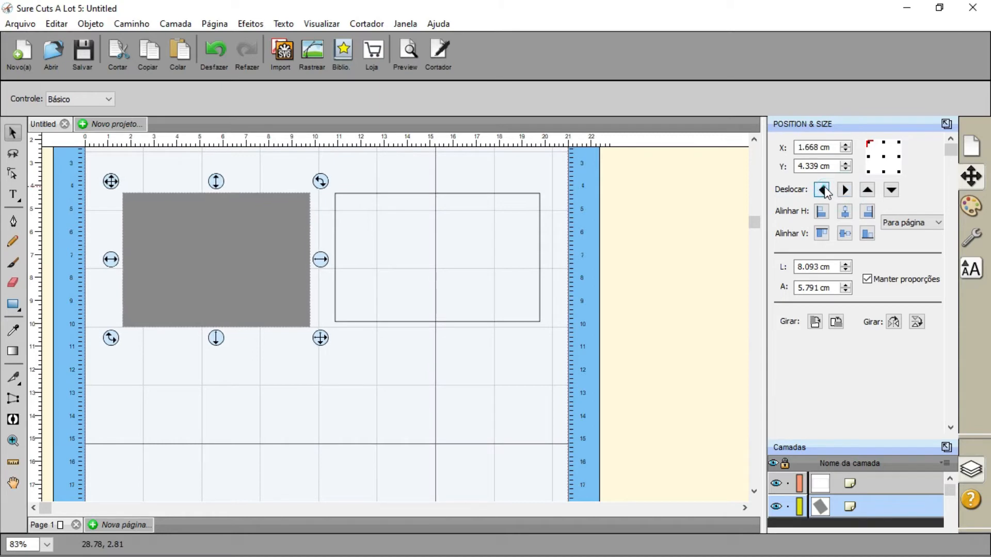
click(845, 191)
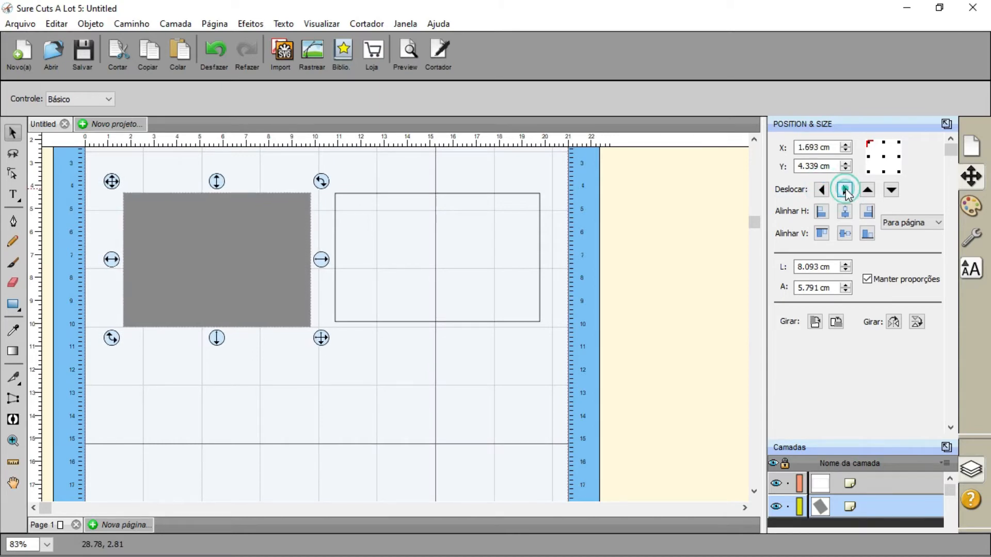
Set the gray rectangle's position to X 2 cm and Y 7 cm
double_click(818, 147)
drag(817, 147, 833, 147)
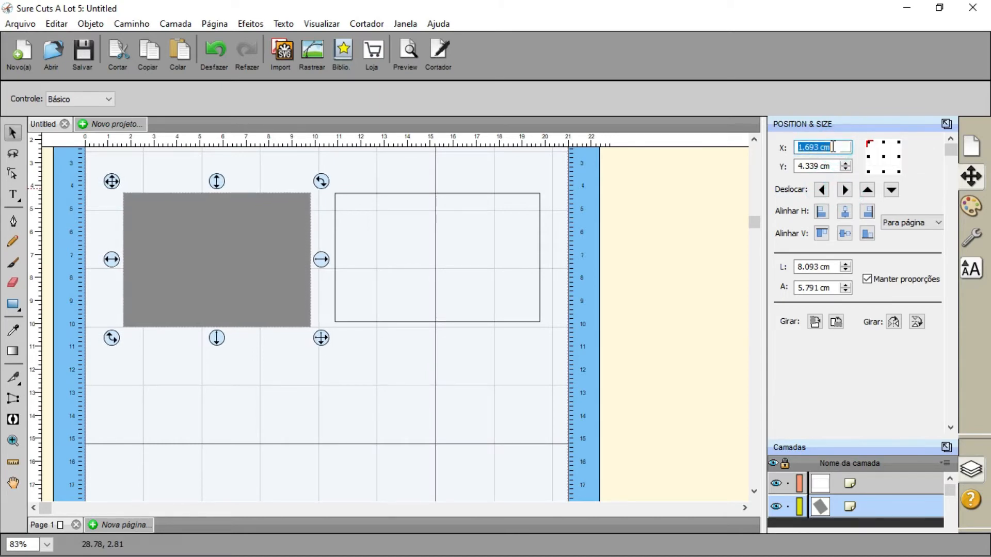
text(2)
key(Tab)
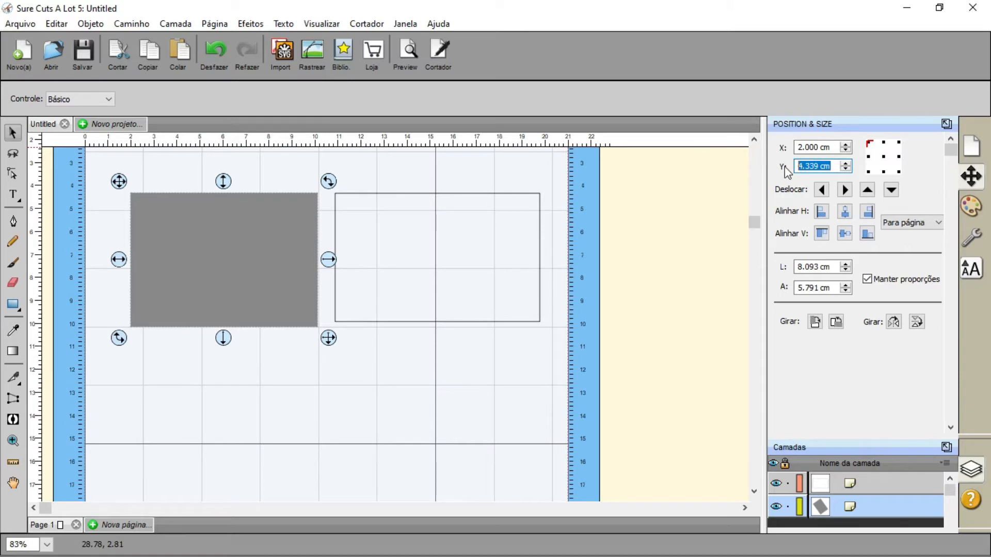
text(7)
key(Tab)
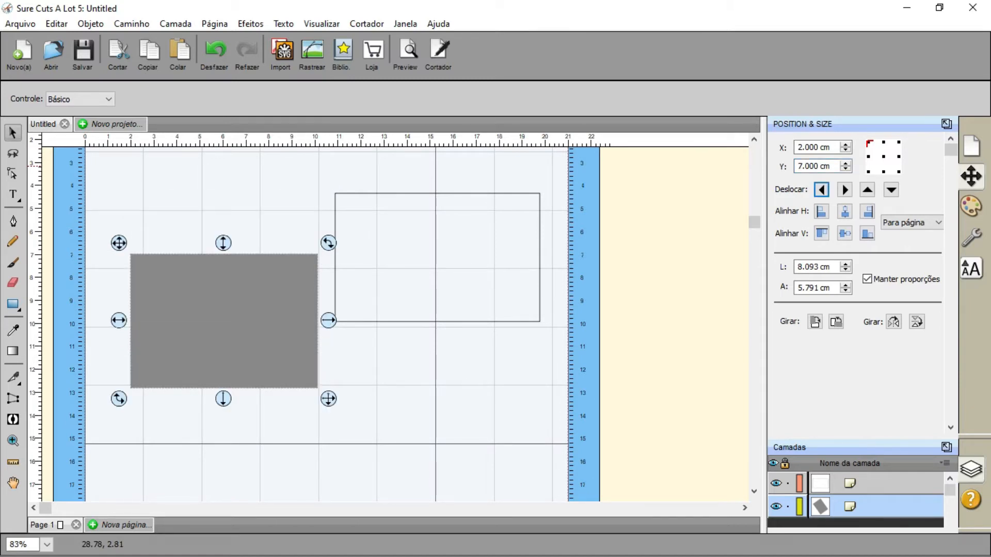
Set the gray rectangle's position to X 1 cm and Y 5 cm
drag(797, 147, 838, 147)
text(1)
key(Tab)
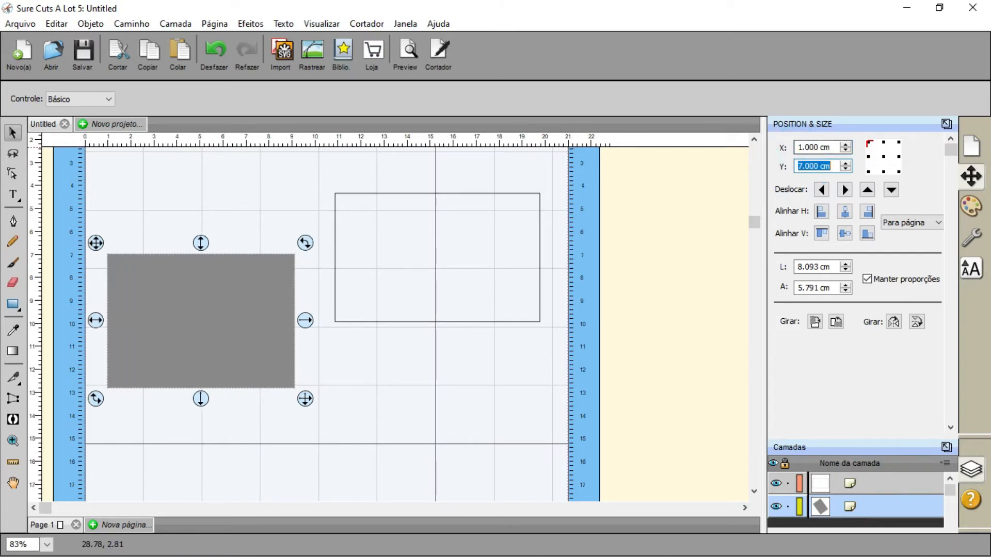
text(5)
key(Tab)
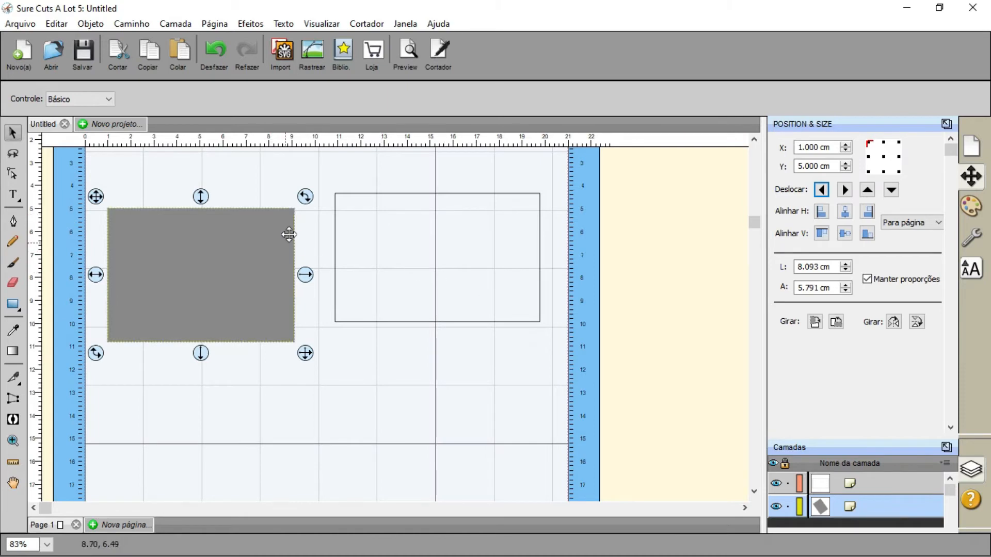
Select the gray and unfilled rectangles together and align them to the top edge of the page
click(317, 225)
click(250, 224)
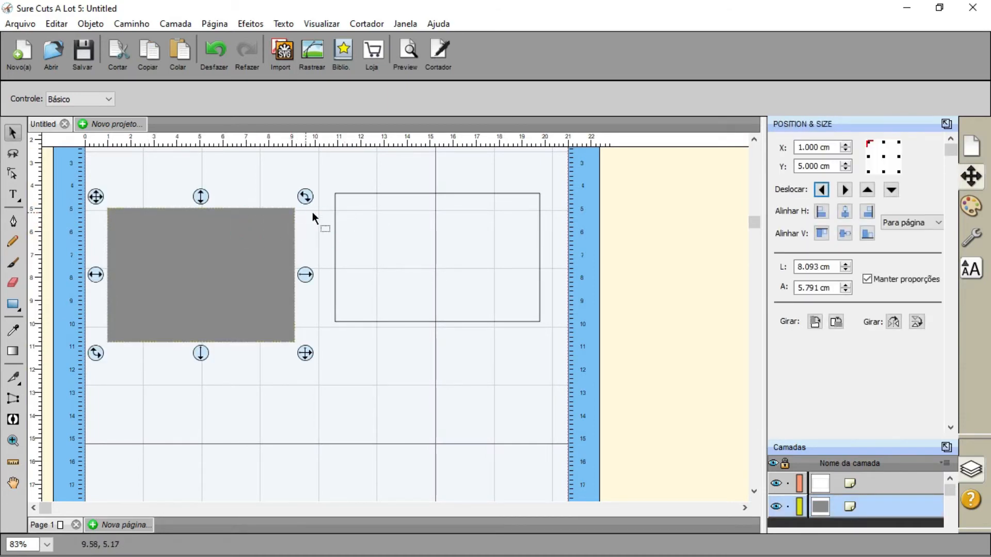
shift+click(363, 194)
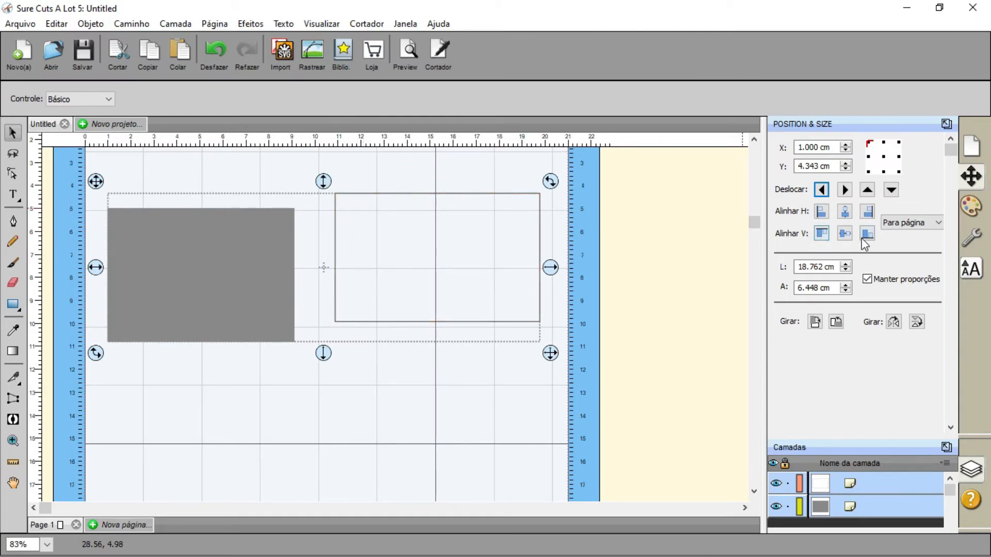
click(821, 235)
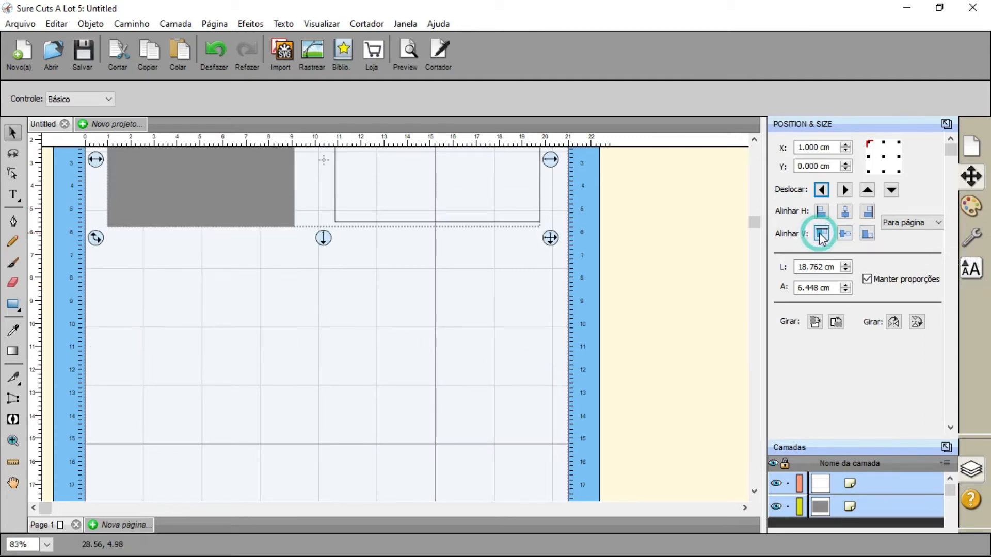
drag(755, 223, 753, 147)
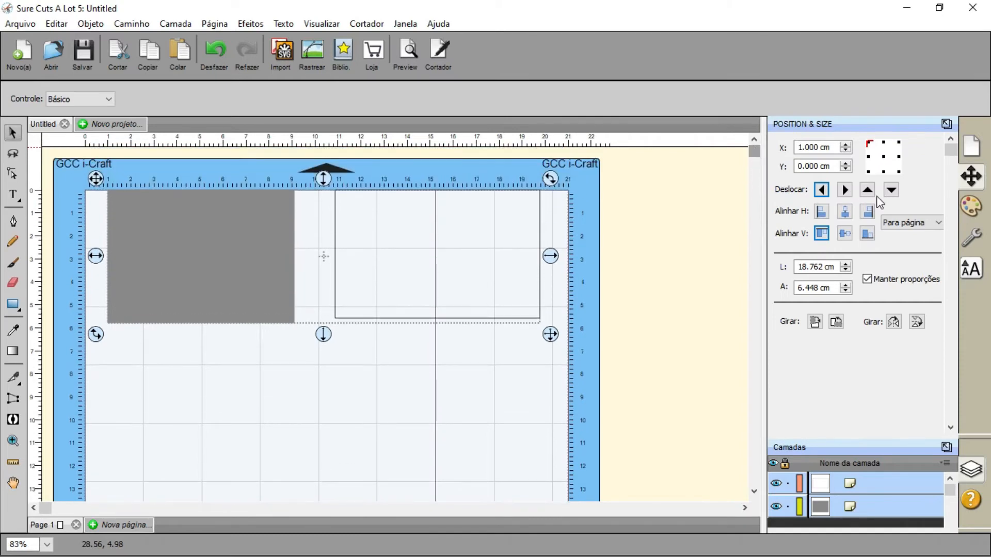
Align both rectangles to the bottom edge of the page and back to its top edge
click(868, 233)
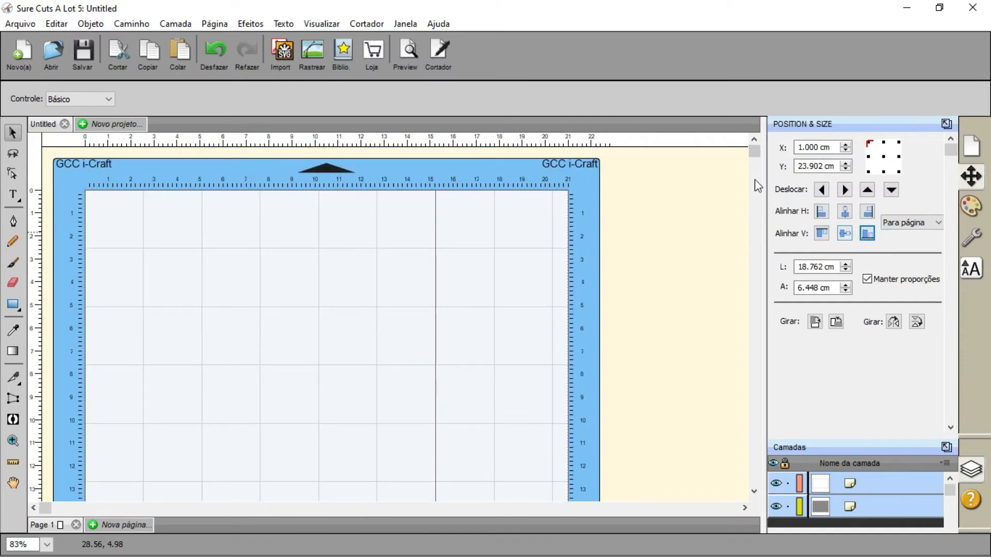
scroll(755, 179, down, 2)
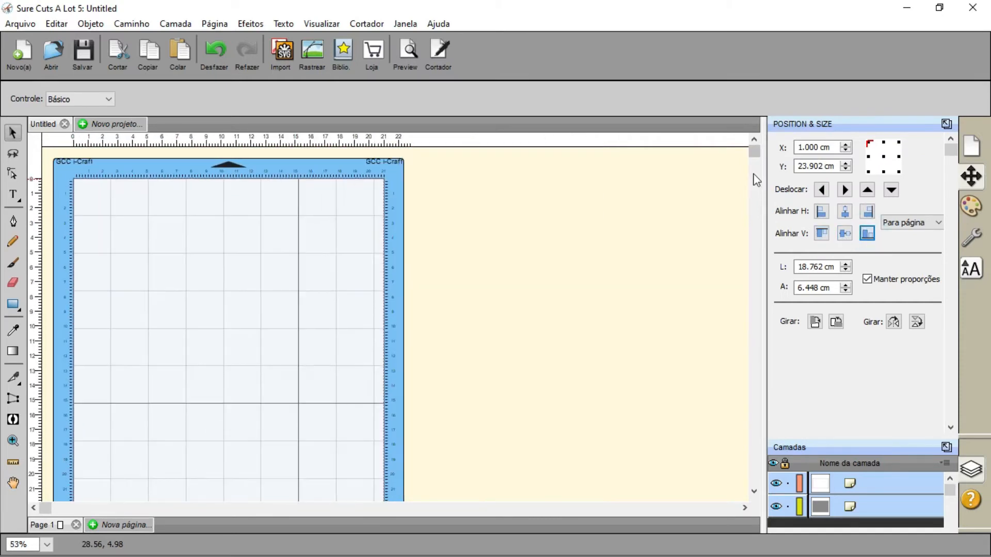
scroll(752, 152, down, 1)
drag(755, 168, 763, 429)
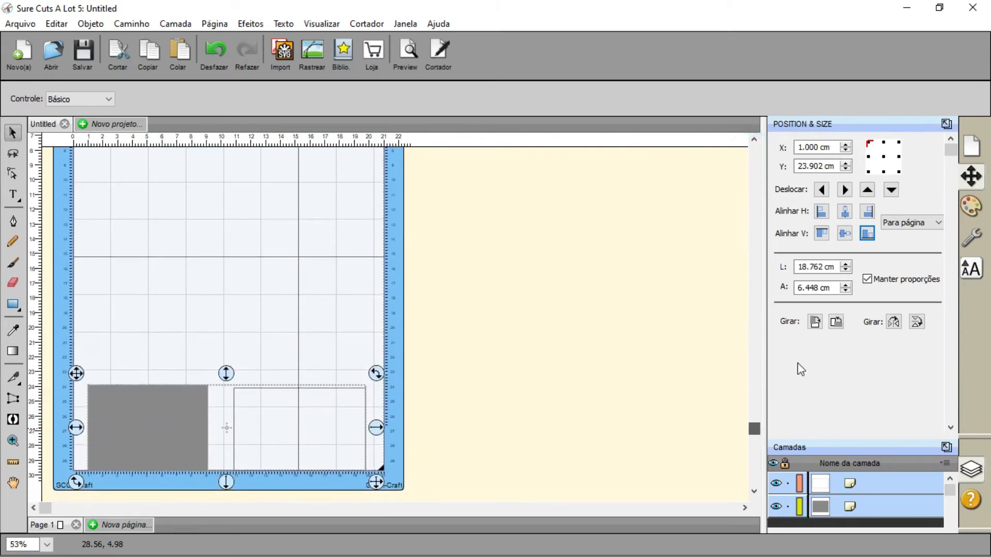
click(822, 233)
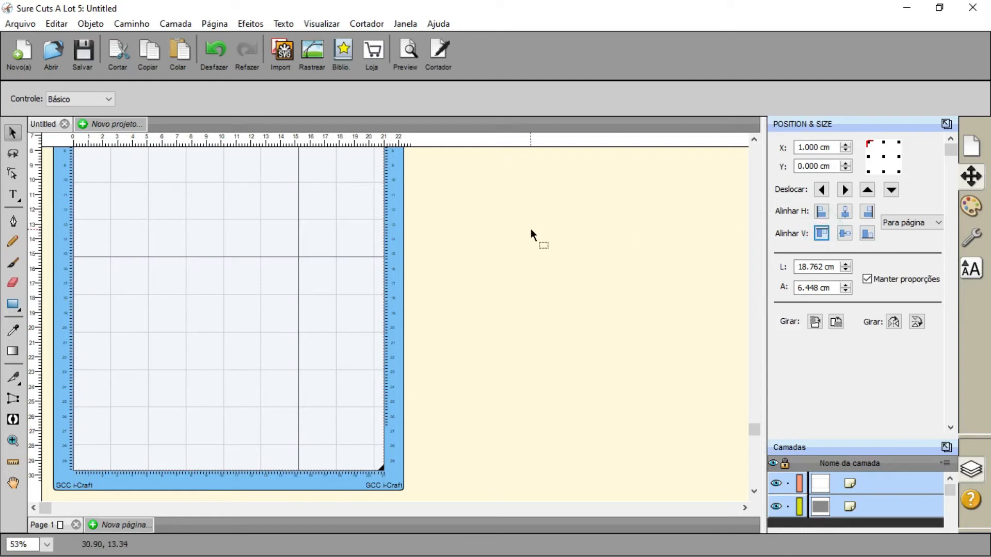
drag(754, 435, 753, 159)
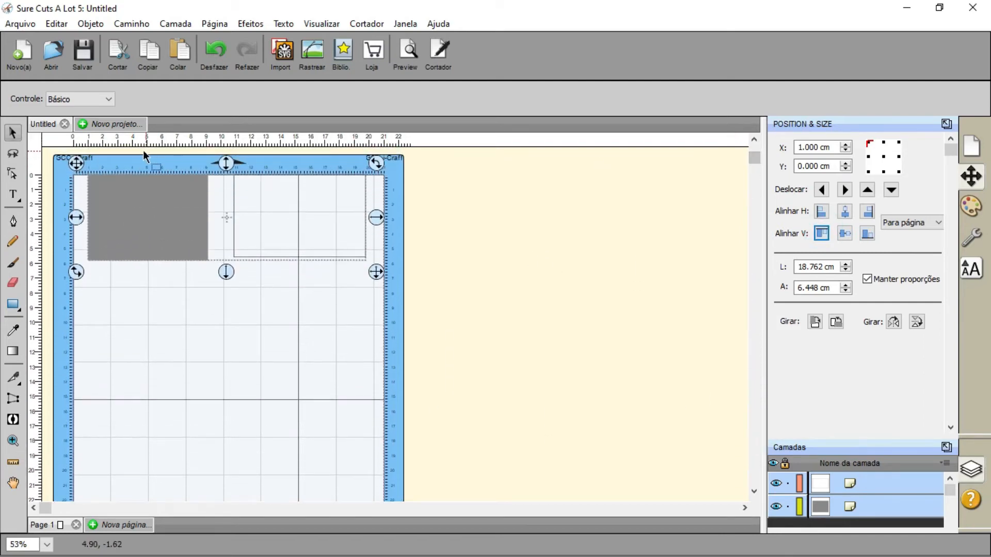
Move both rectangles down together to about X 0.7 cm, Y 4.7 cm, and raise the gray one alone to about X 0.9 cm, Y 2.6 cm
click(904, 224)
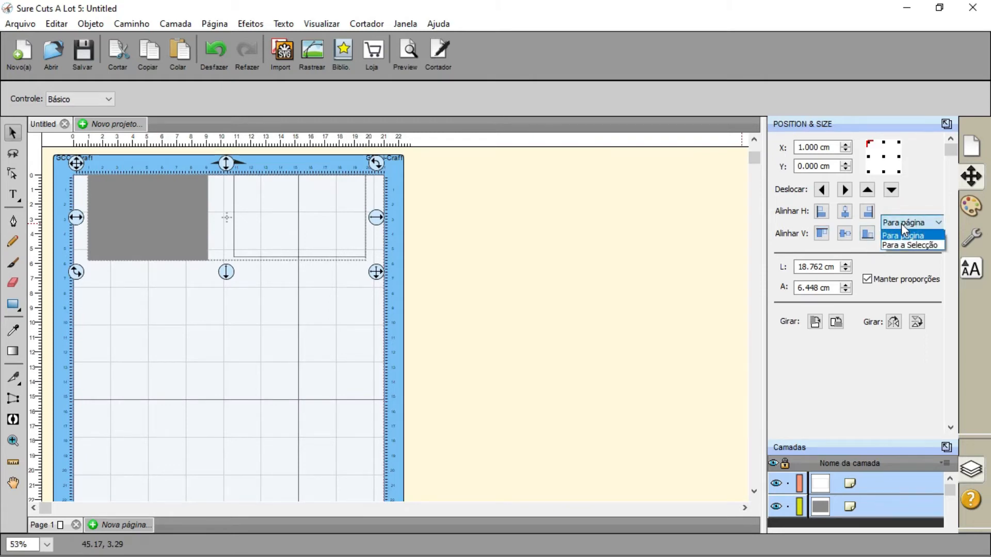
click(228, 214)
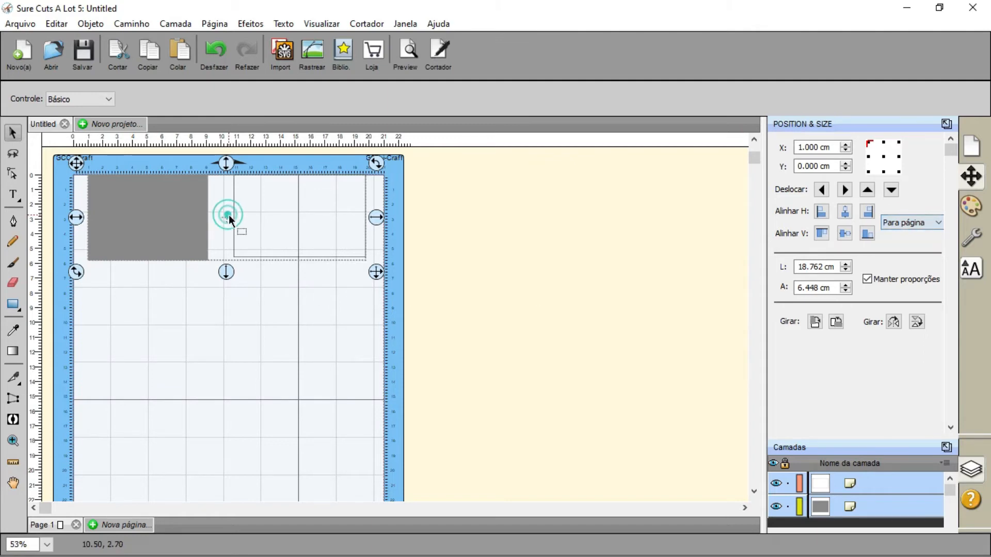
drag(228, 215, 231, 307)
click(332, 315)
drag(419, 314, 85, 143)
drag(98, 181, 93, 250)
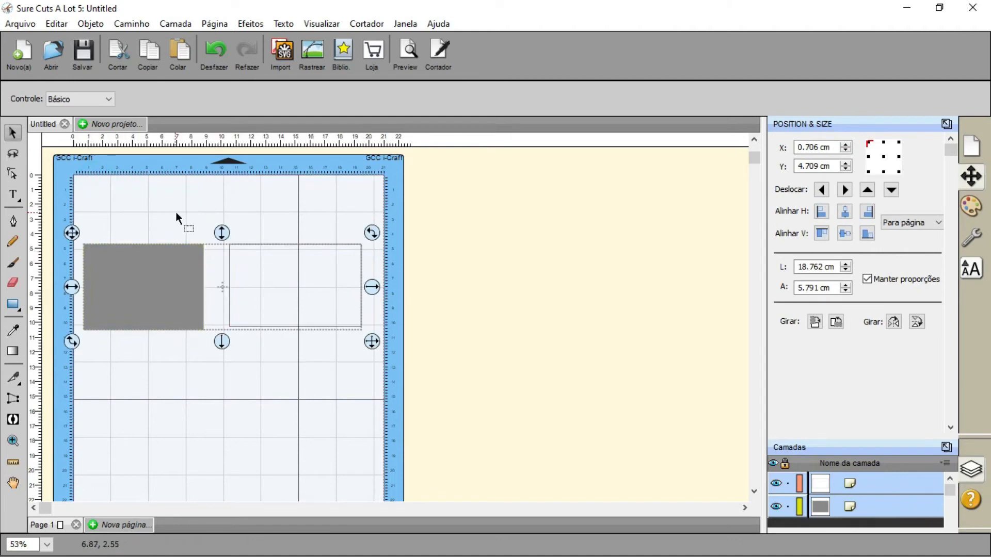
click(176, 213)
drag(155, 310, 157, 277)
click(228, 370)
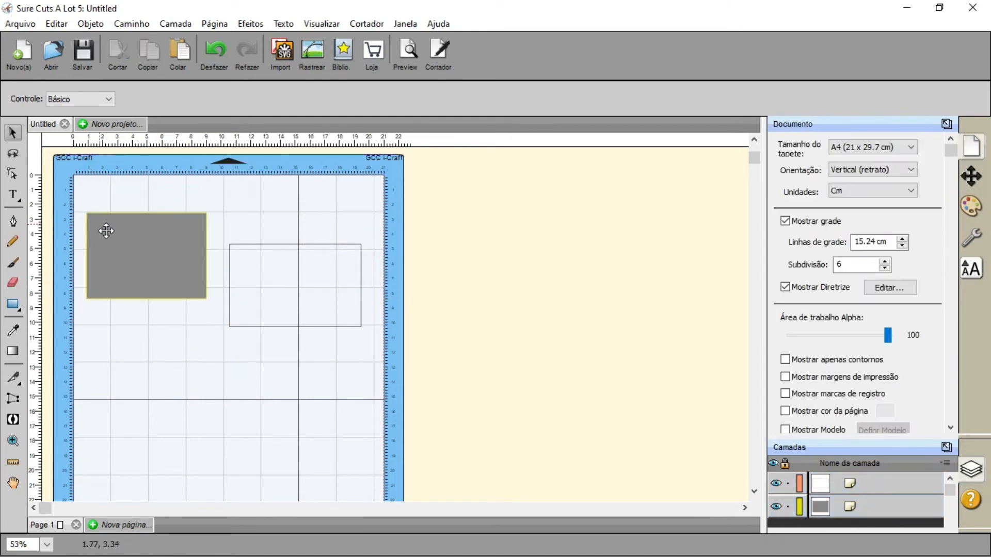
Select both rectangles, set the alignment reference to Para a Selecção and align their bottom edges
click(106, 231)
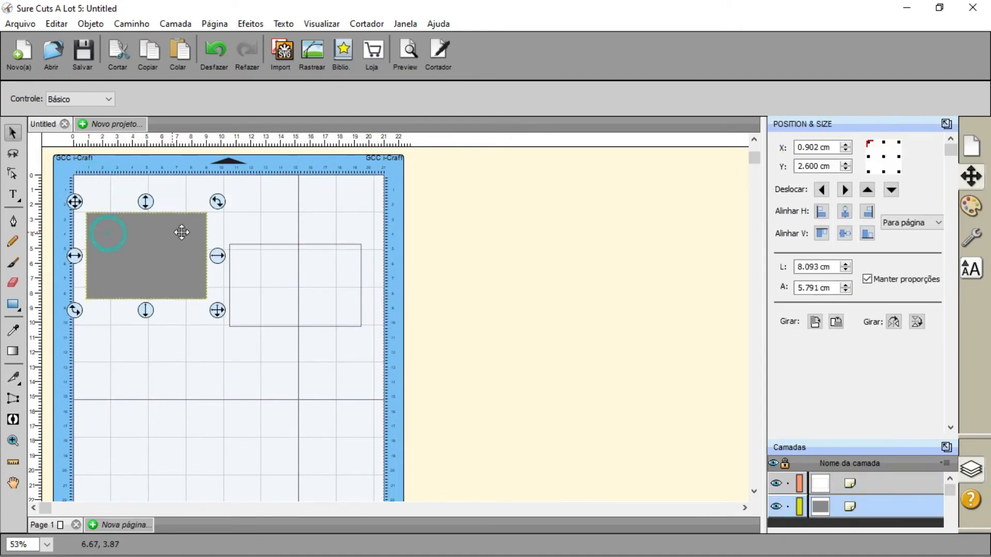
shift+click(303, 246)
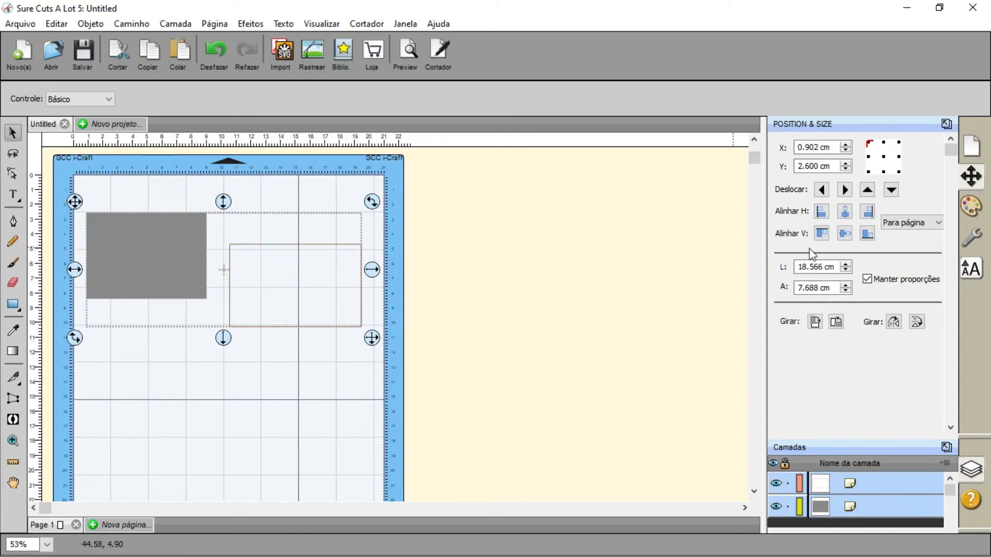
click(914, 223)
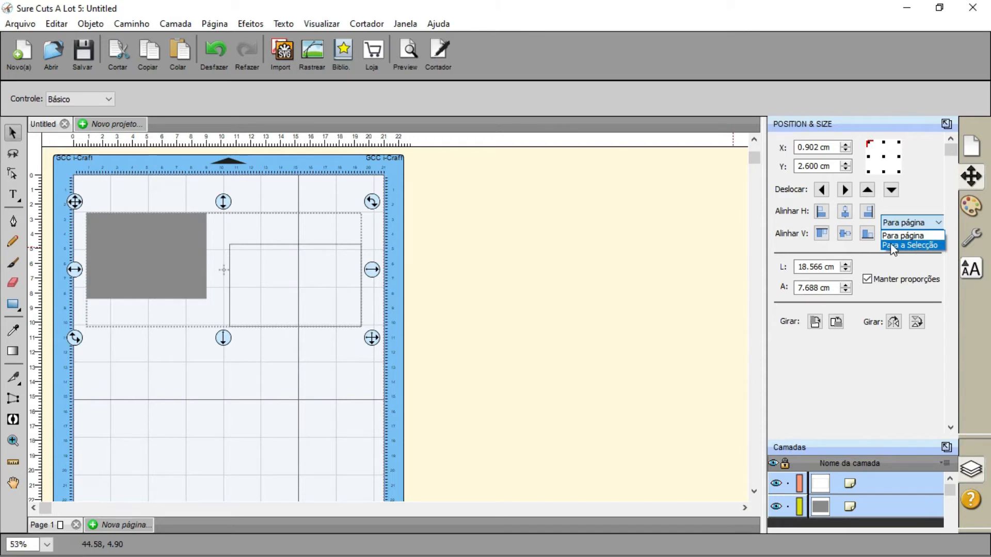
click(902, 247)
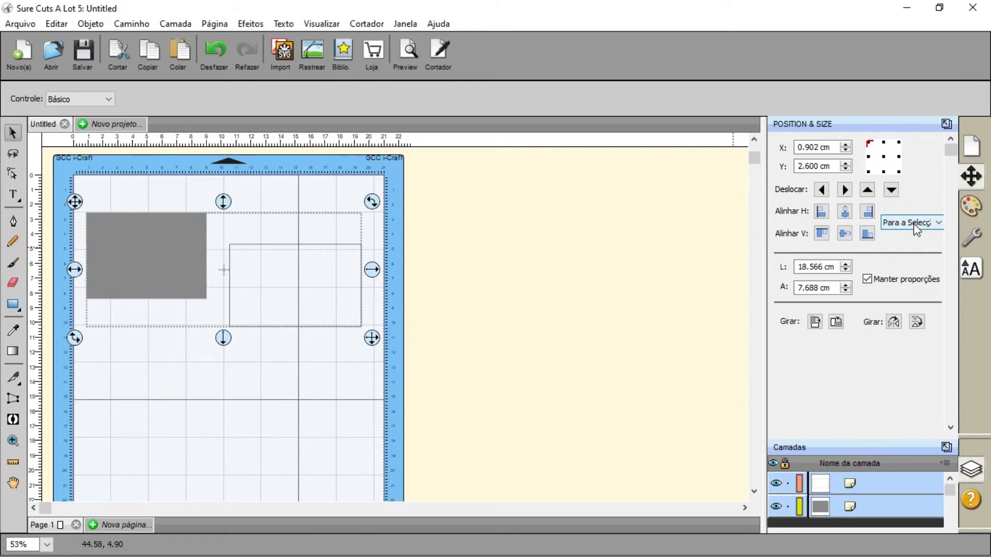
click(867, 235)
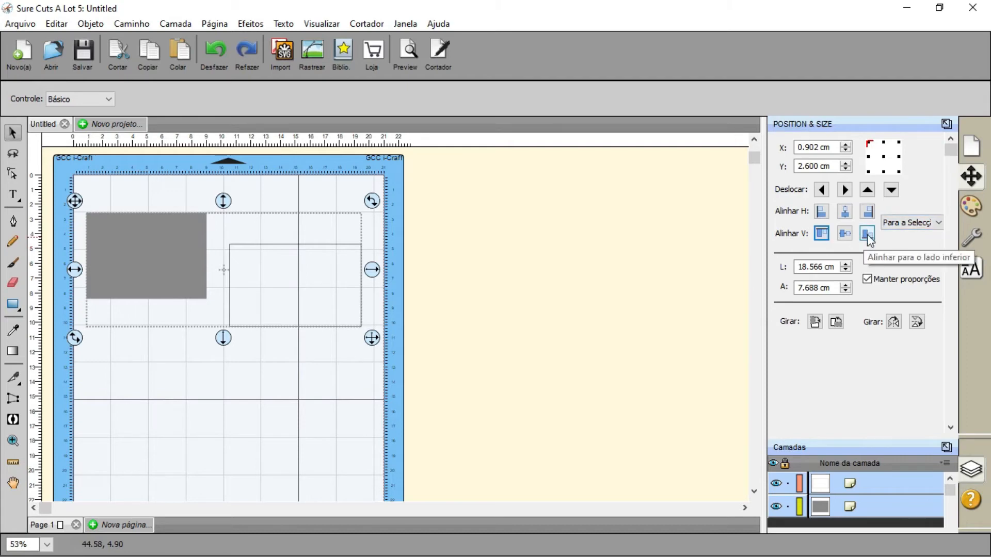
click(867, 234)
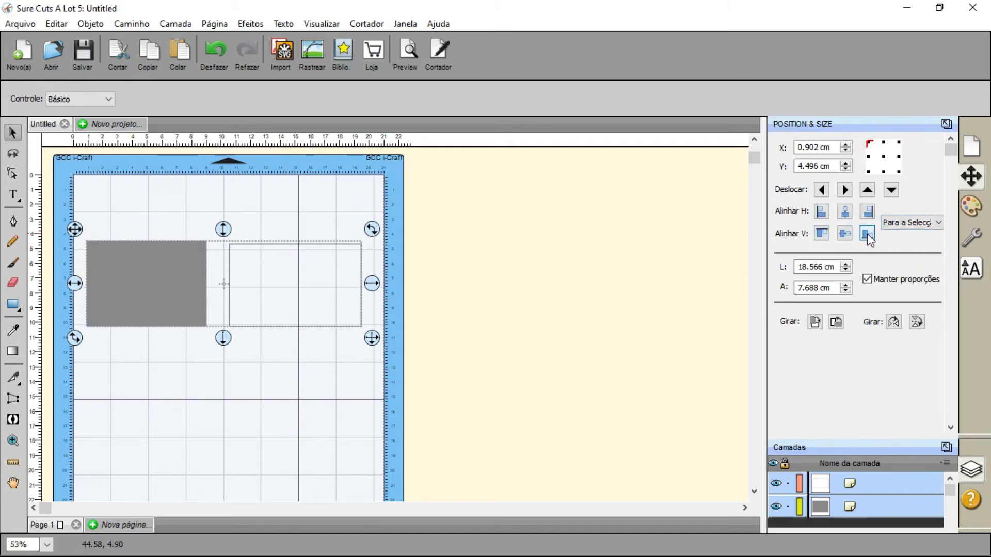
Align the top edges of the two rectangles, keeping Para a Selecção as the alignment reference
click(822, 234)
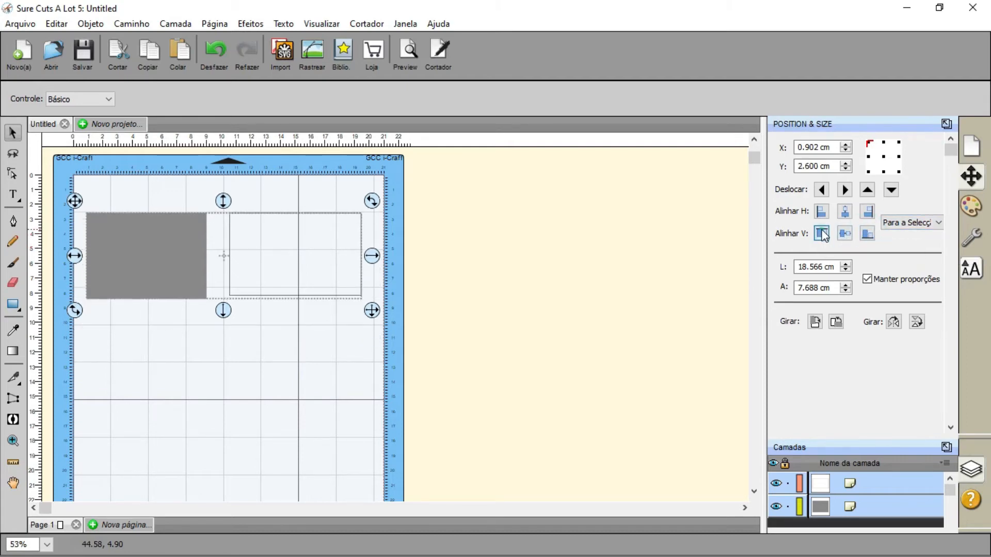
click(823, 234)
click(904, 223)
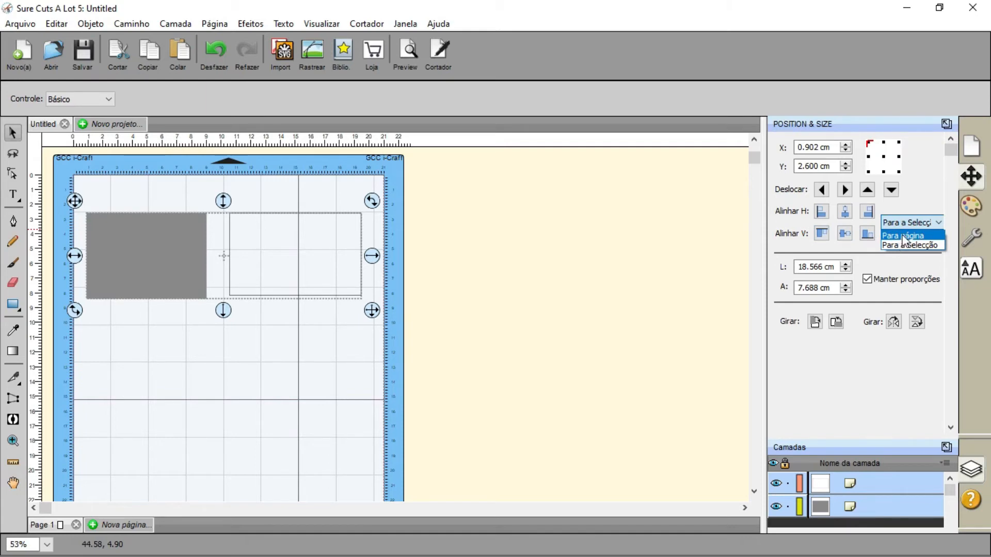
click(909, 246)
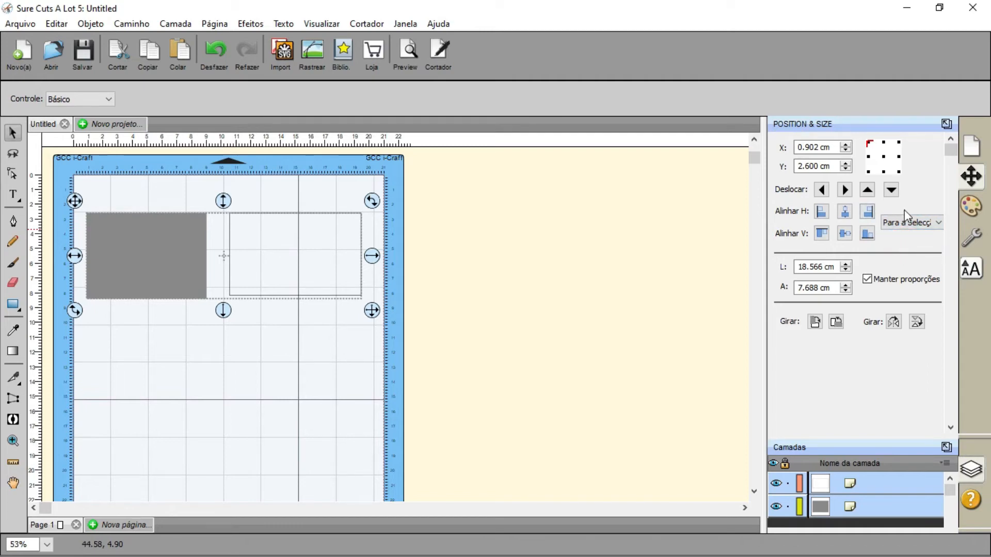
click(912, 225)
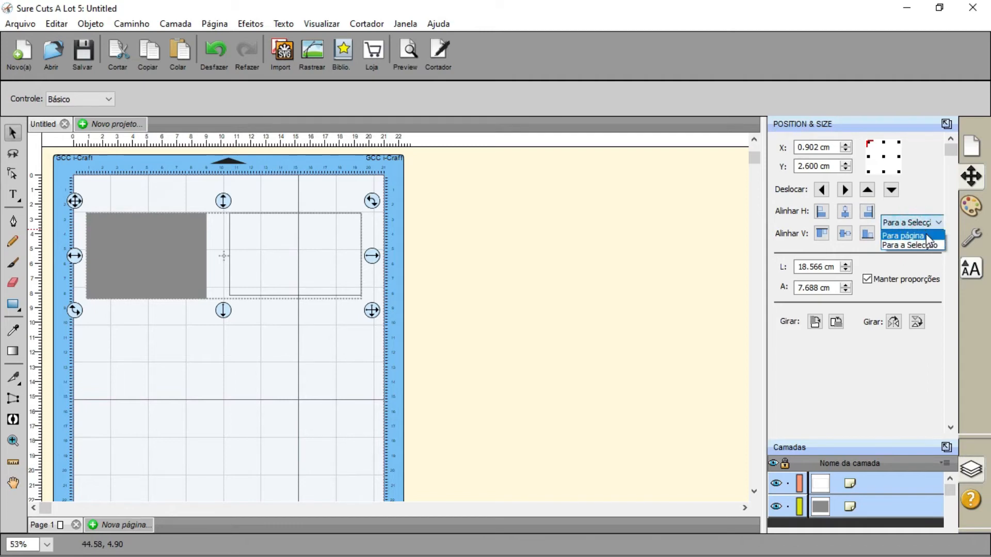
click(927, 244)
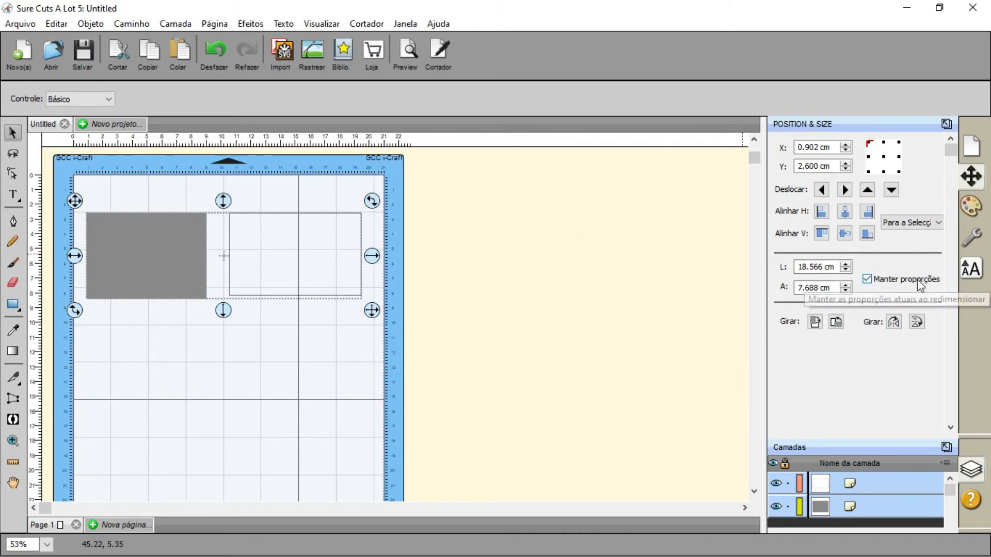
Select only the gray rectangle and set its width to 5 cm with Manter proporções enabled
click(746, 298)
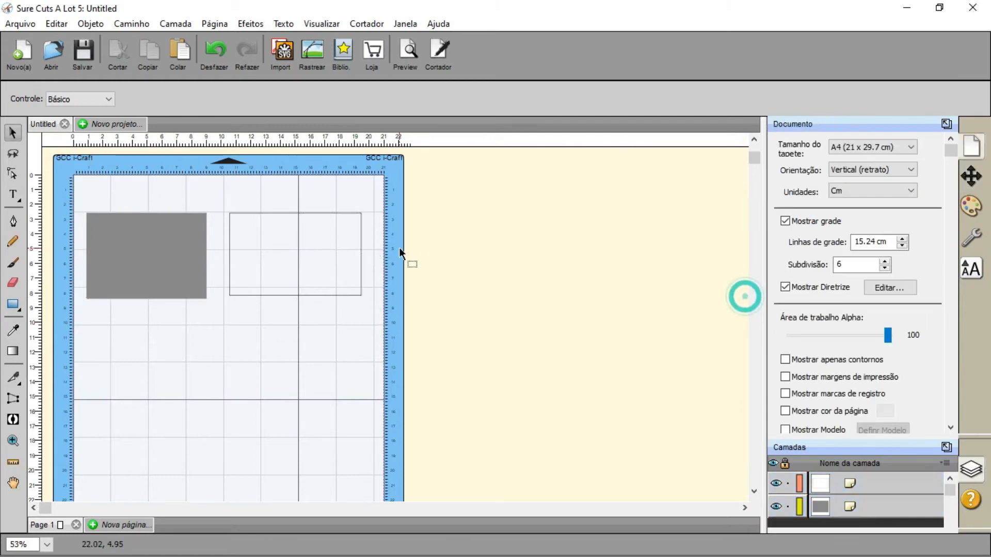
click(178, 243)
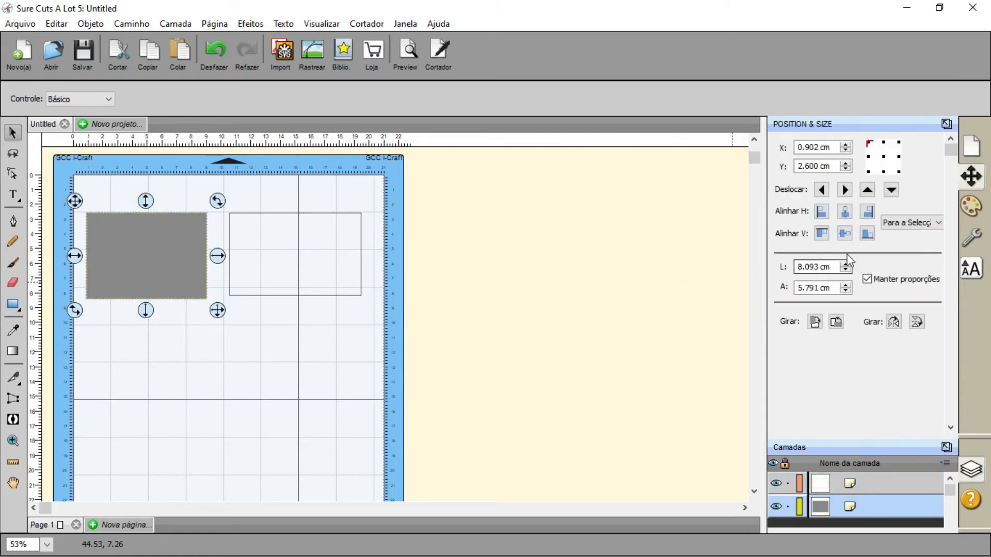
click(835, 264)
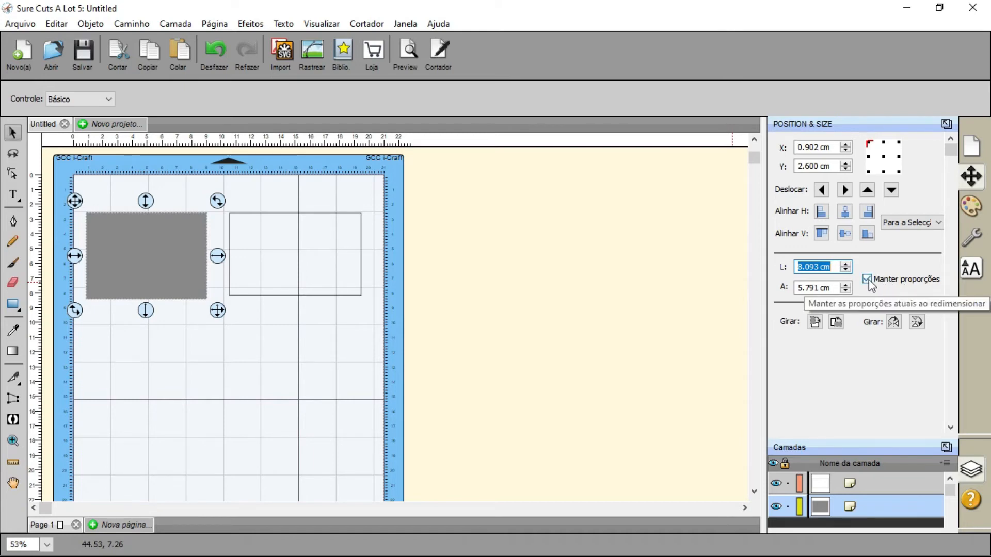
text(5)
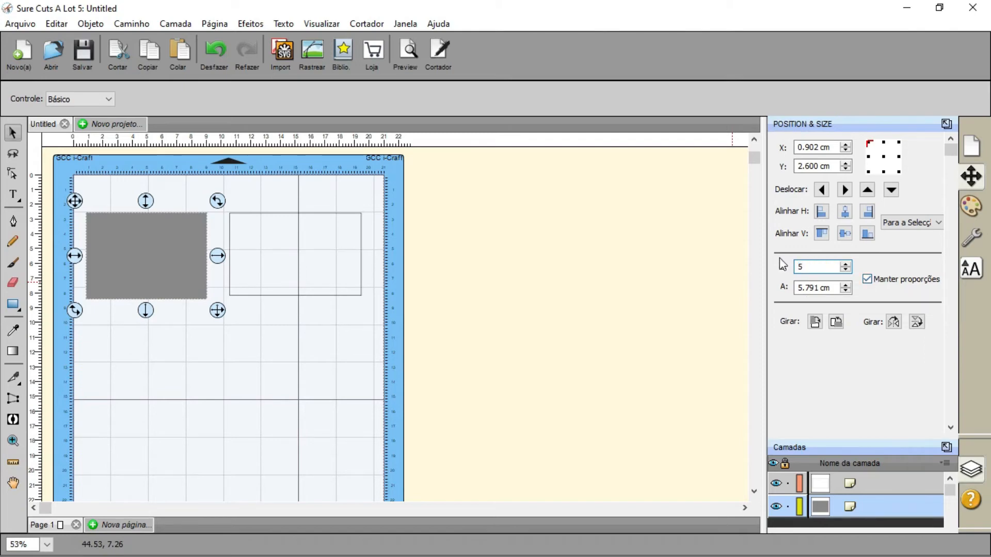
key(Tab)
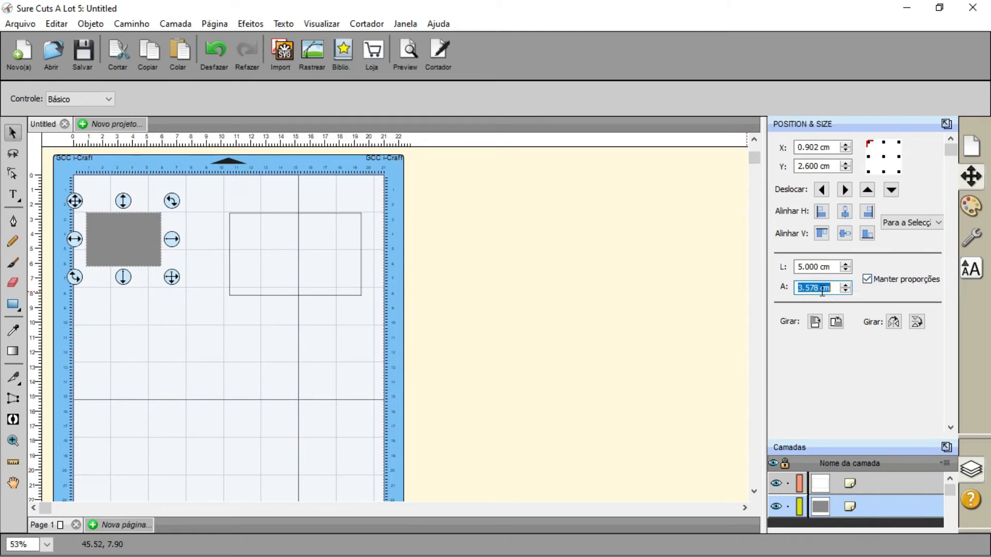
Set the gray rectangle's height to 10 cm with proportions kept, and move it down to about X 2.9 cm, Y 10.2 cm
click(834, 288)
drag(835, 288, 780, 288)
text(10)
key(Return)
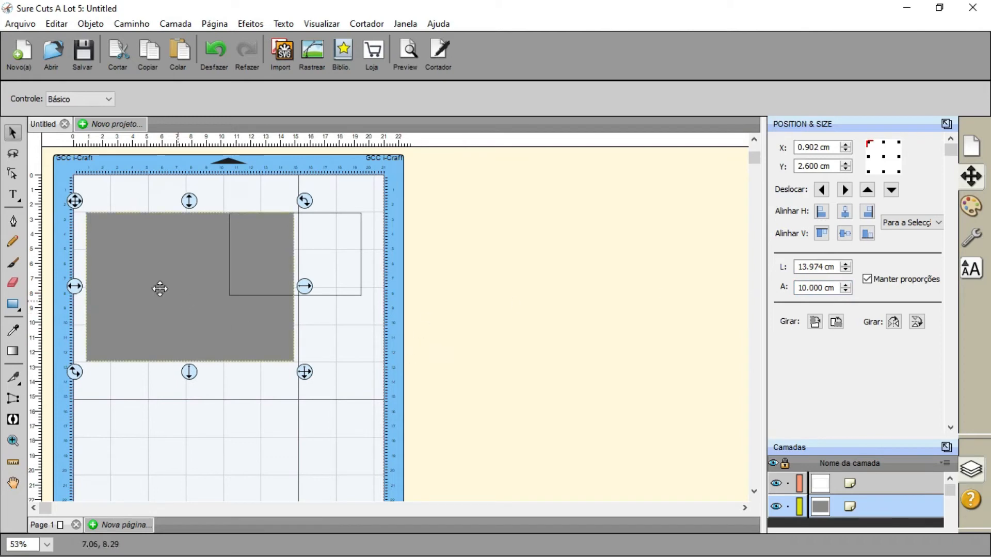
drag(183, 298, 213, 409)
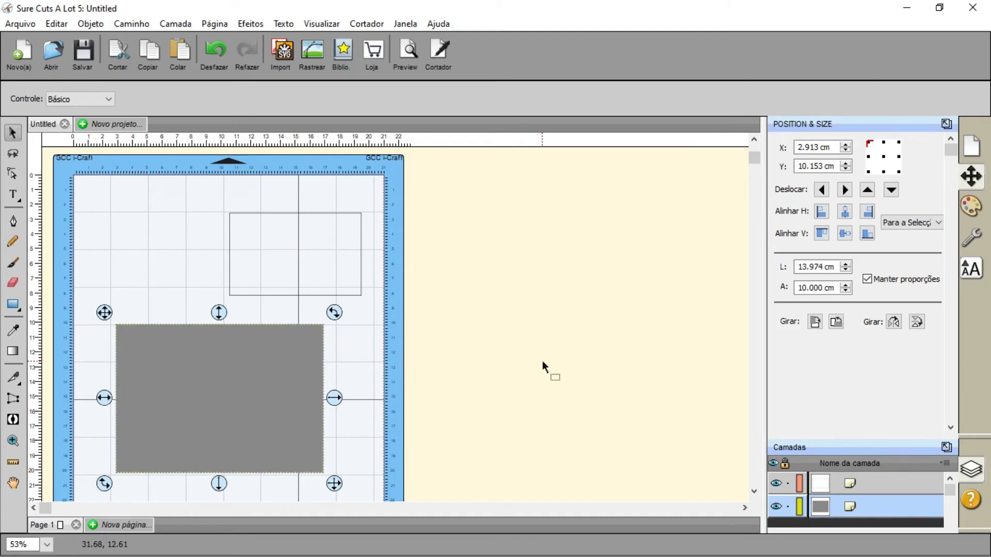
Turn off Manter proporções and resize the gray rectangle to 7 cm wide and 7 cm high
click(868, 280)
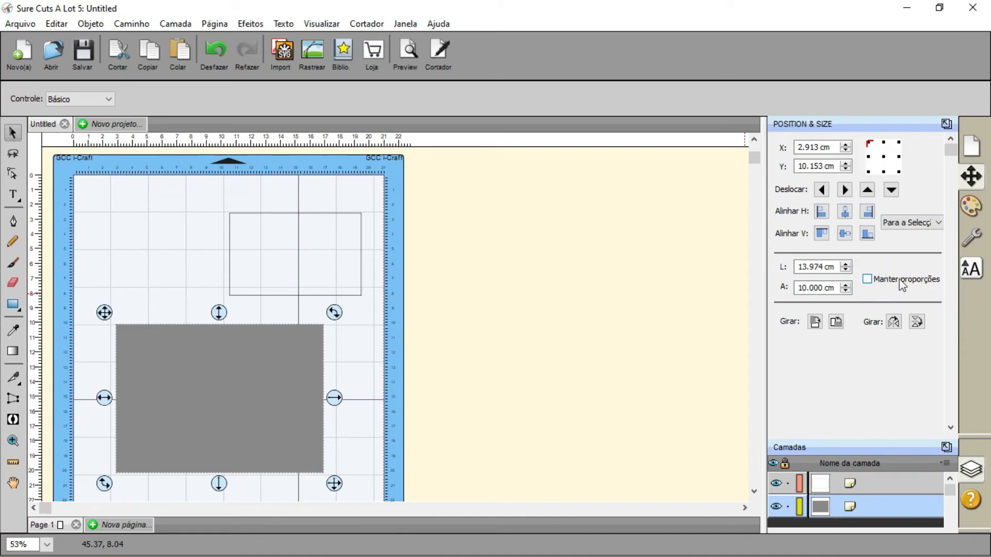
drag(797, 267, 841, 270)
text(7)
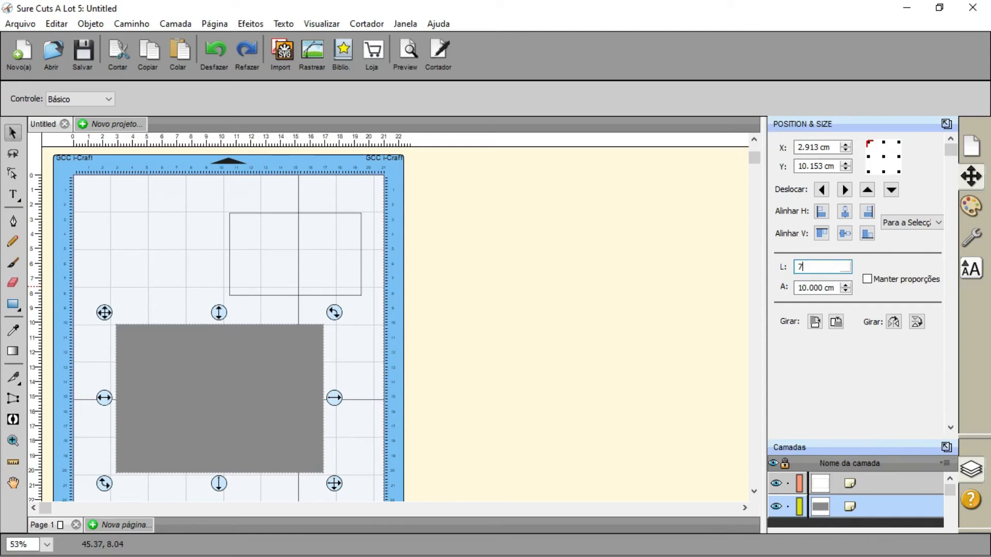
key(Tab)
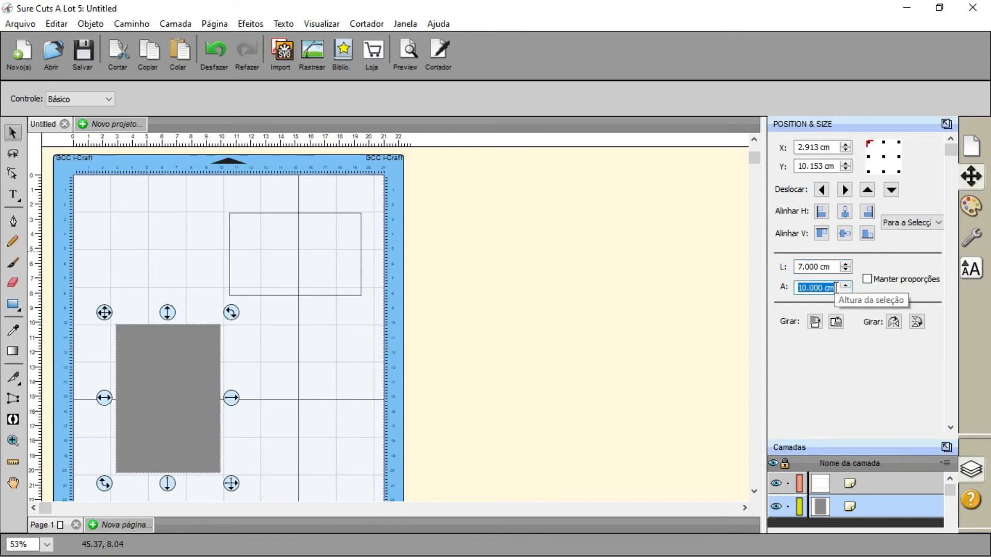
text(7)
key(Return)
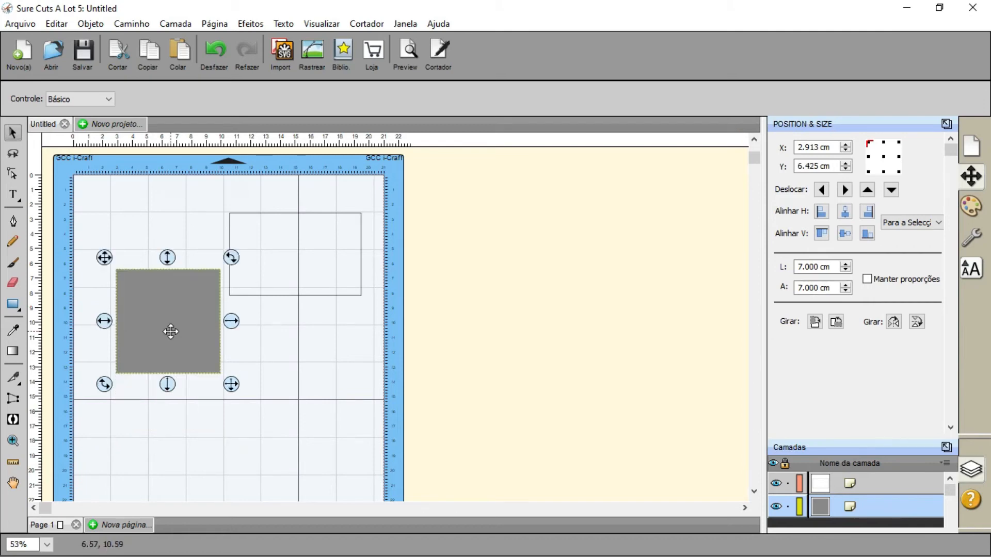
Move the gray square to about X 3.6 cm, Y 9.3 cm, and delete the unfilled rectangle
drag(168, 332, 177, 375)
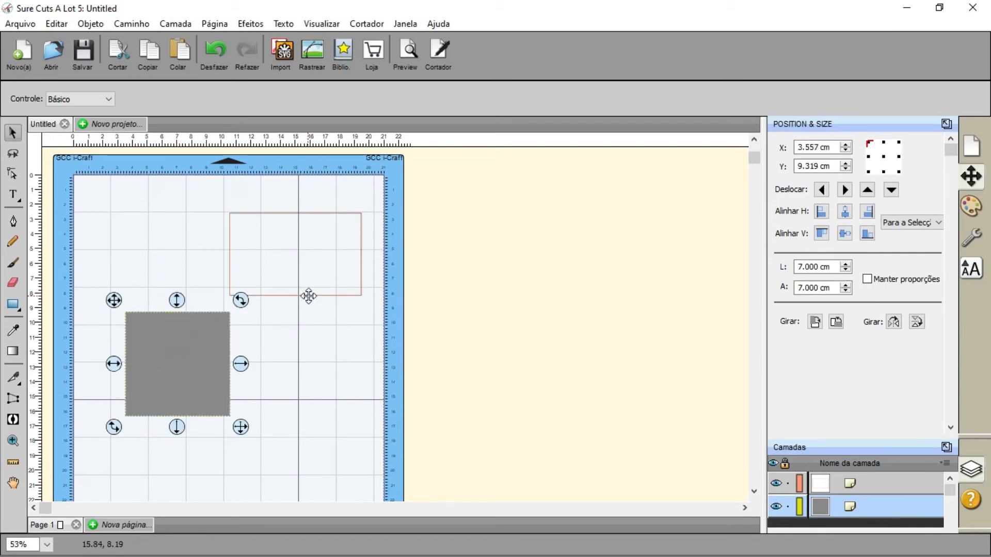
click(307, 293)
key(Delete)
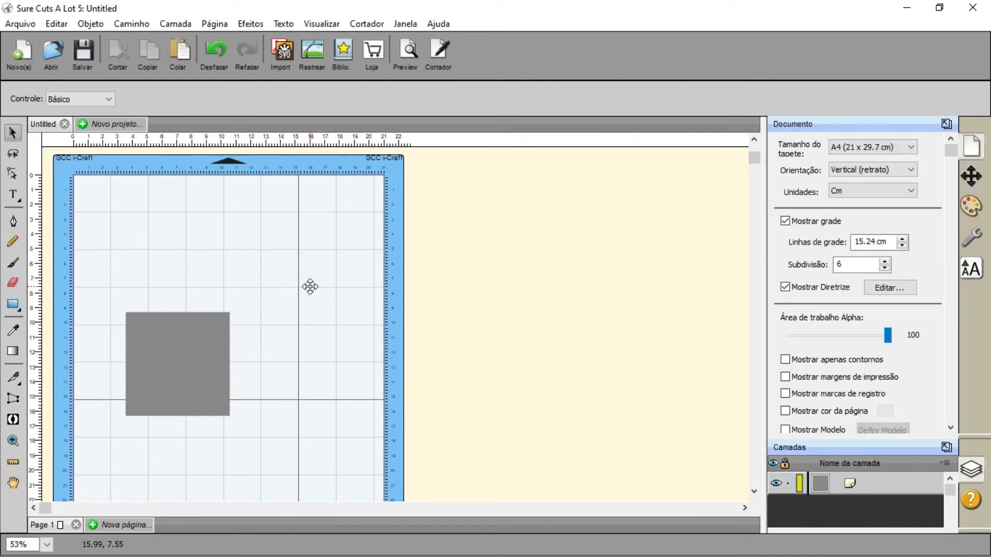
Move the gray square toward the middle of the mat, to about X 6.5 cm, Y 6.6 cm
drag(210, 358, 253, 326)
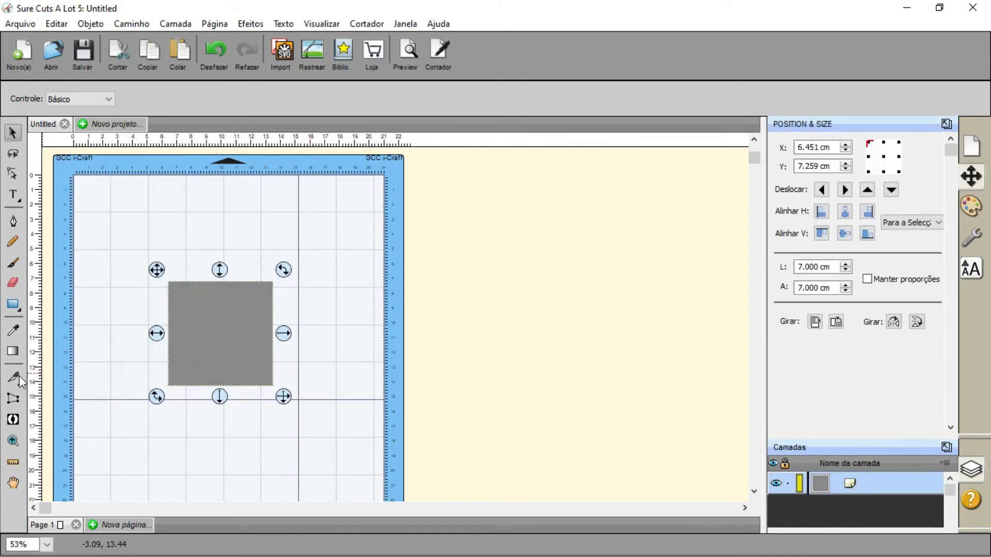
click(13, 440)
drag(117, 226, 305, 415)
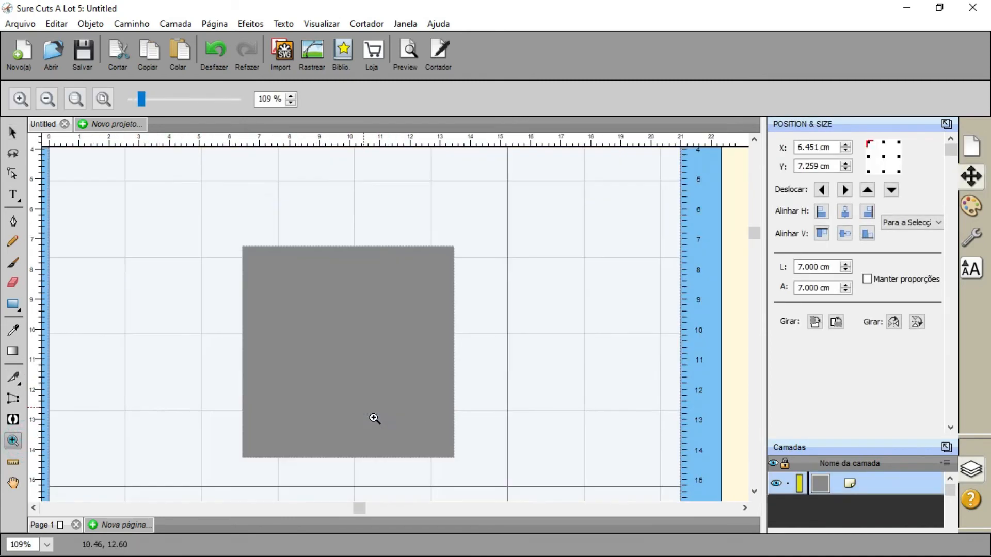
click(8, 134)
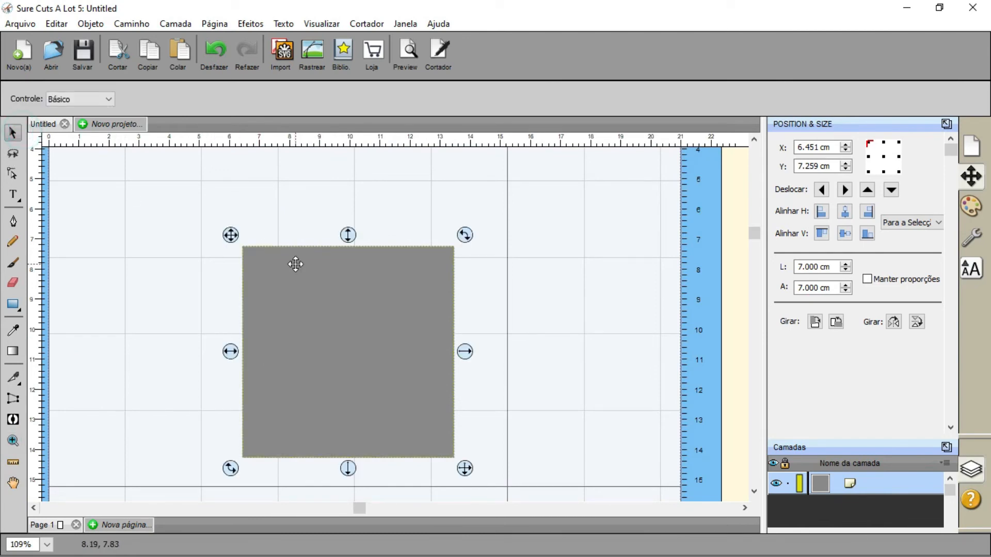
drag(361, 310, 361, 290)
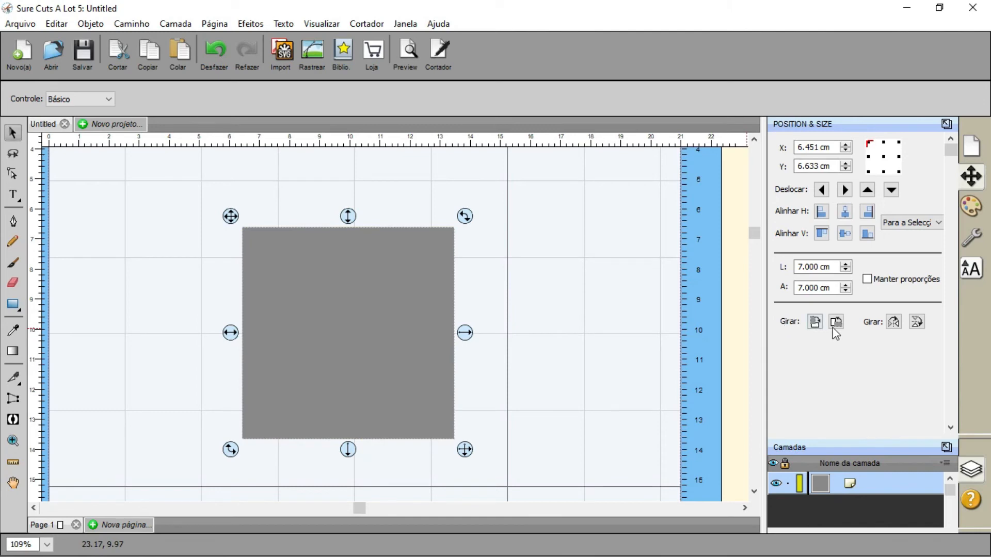
Rotate the gray square by 45° with the preset rotation and turn it back the opposite way
click(815, 324)
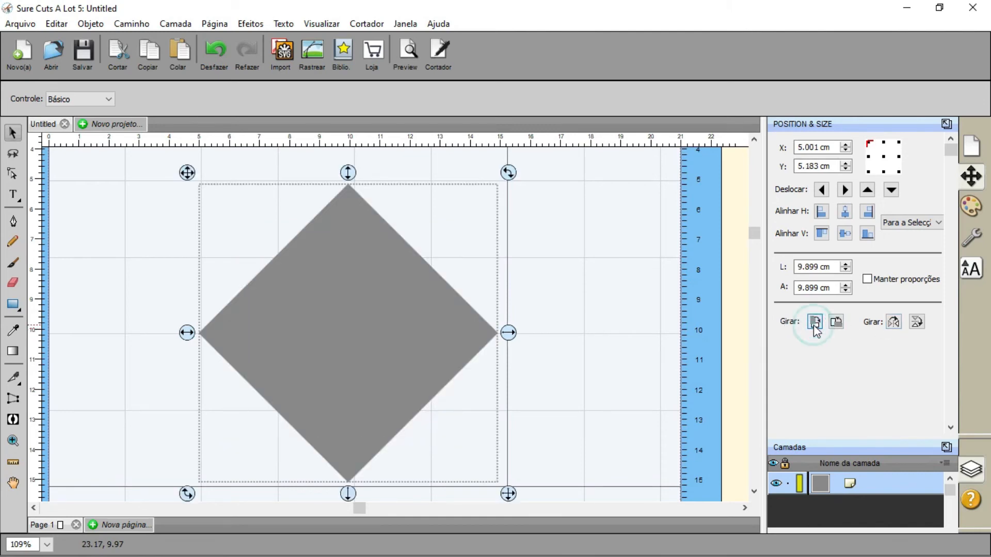
click(832, 323)
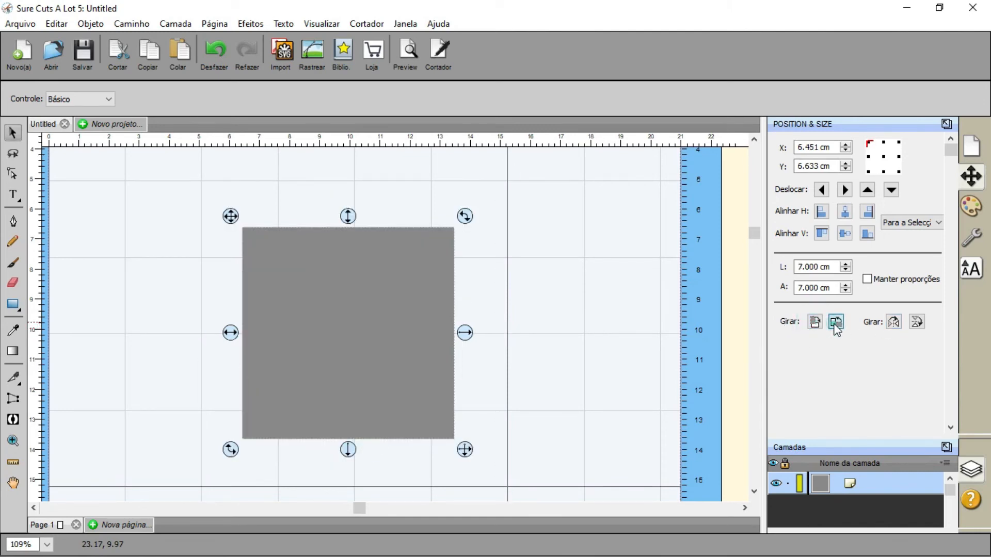
click(836, 322)
Flip the gray square horizontally and vertically
click(894, 322)
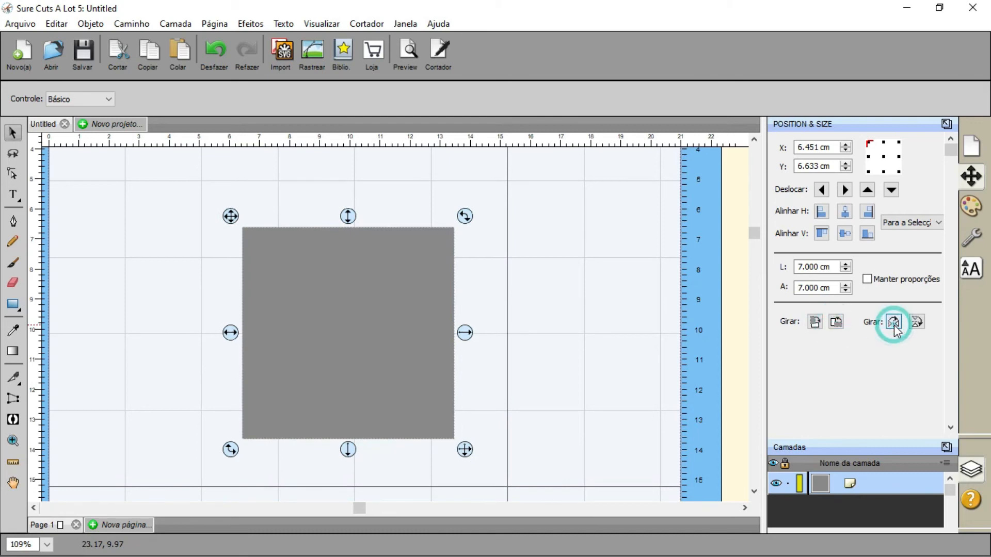
click(917, 322)
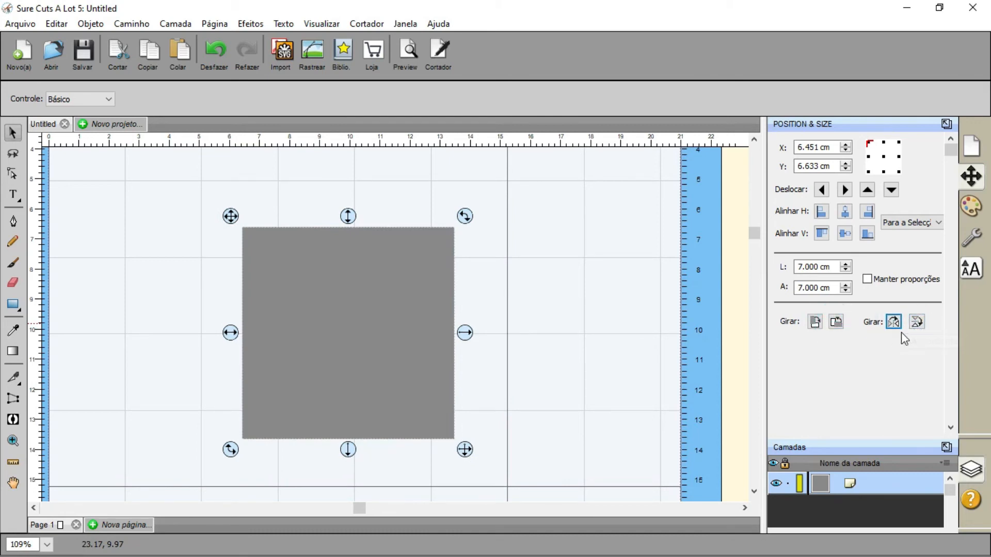
click(895, 323)
Nudge the gray square to about X 6.4 cm, Y 6.4 cm, and rotate it freely to about 359.5°
drag(230, 217, 224, 218)
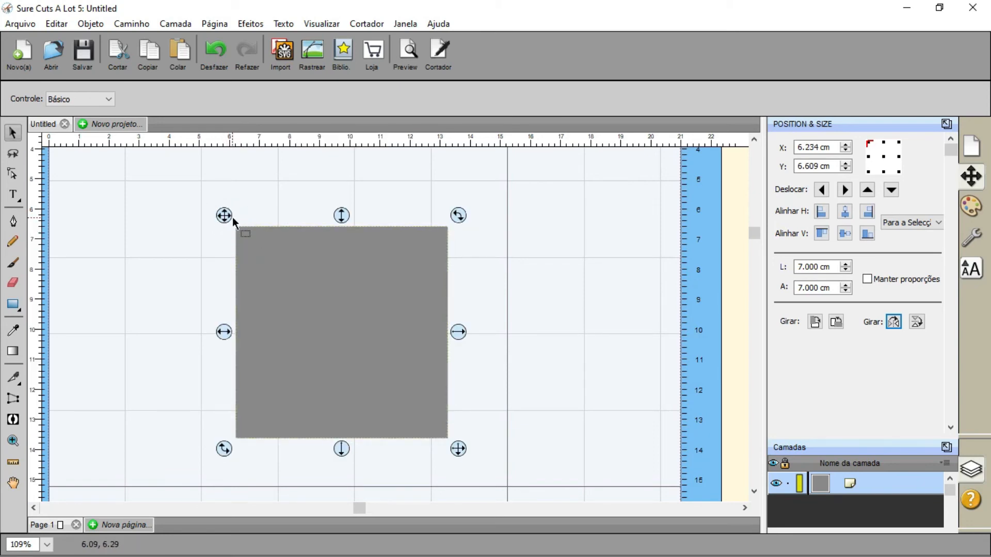
mouse_move(225, 216)
mouse_down()
mouse_move(154, 218)
mouse_move(150, 195)
mouse_move(299, 279)
mouse_move(173, 237)
mouse_move(246, 299)
mouse_move(258, 257)
mouse_move(230, 216)
mouse_up()
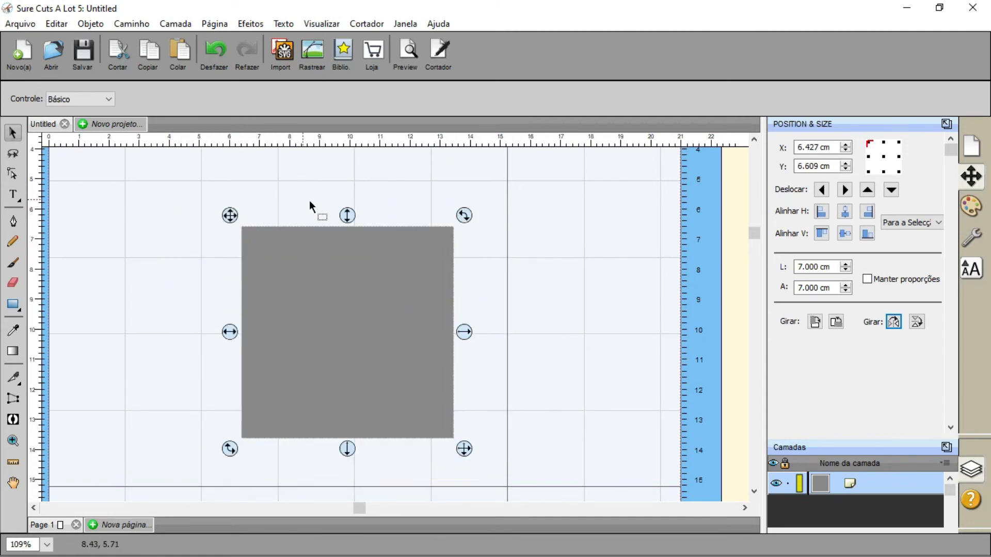
drag(342, 226, 363, 211)
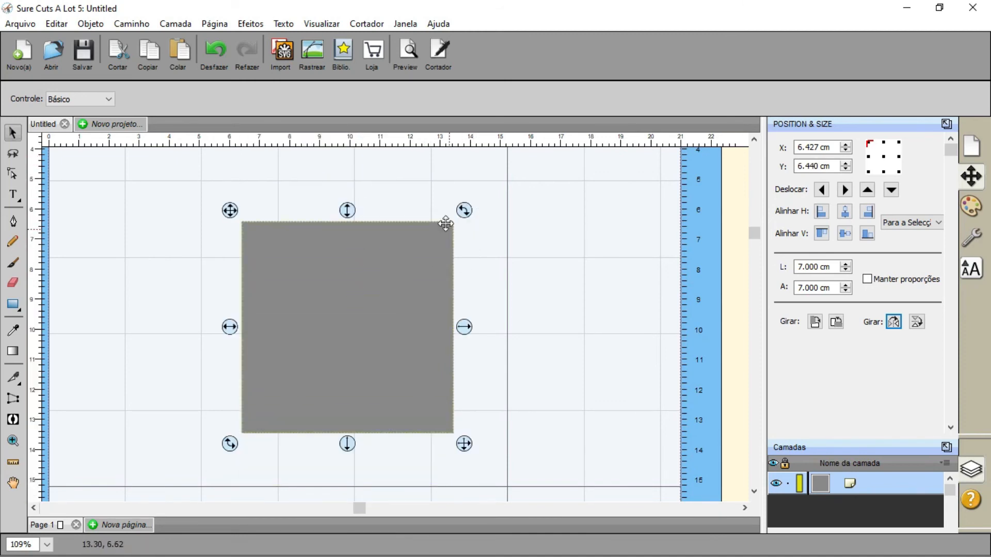
drag(464, 210, 422, 250)
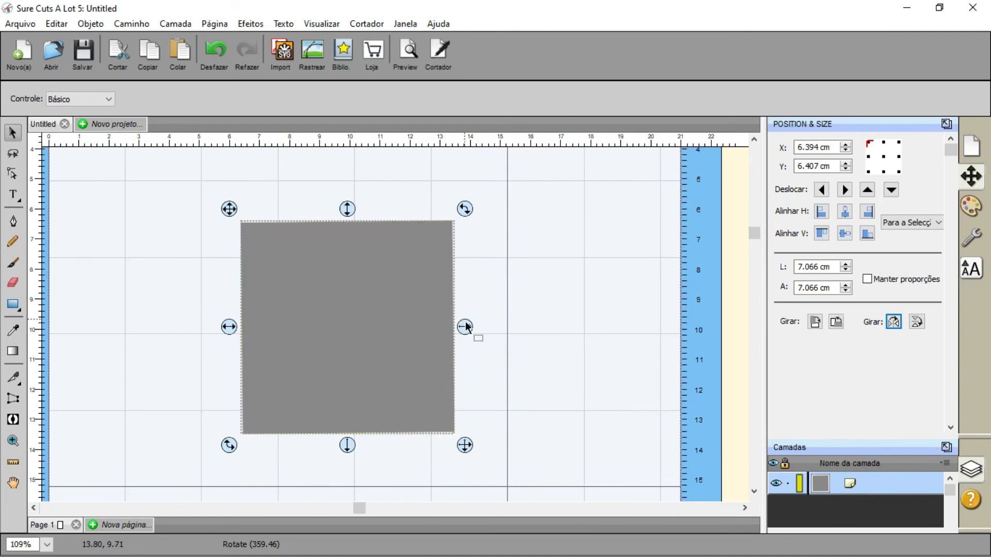
Resize the gray square freely in width, from its corner and in height to about 7 cm wide and 7.7 cm high
mouse_move(465, 327)
mouse_down()
mouse_move(582, 329)
mouse_move(454, 336)
mouse_move(451, 326)
mouse_move(537, 333)
mouse_move(475, 330)
mouse_up()
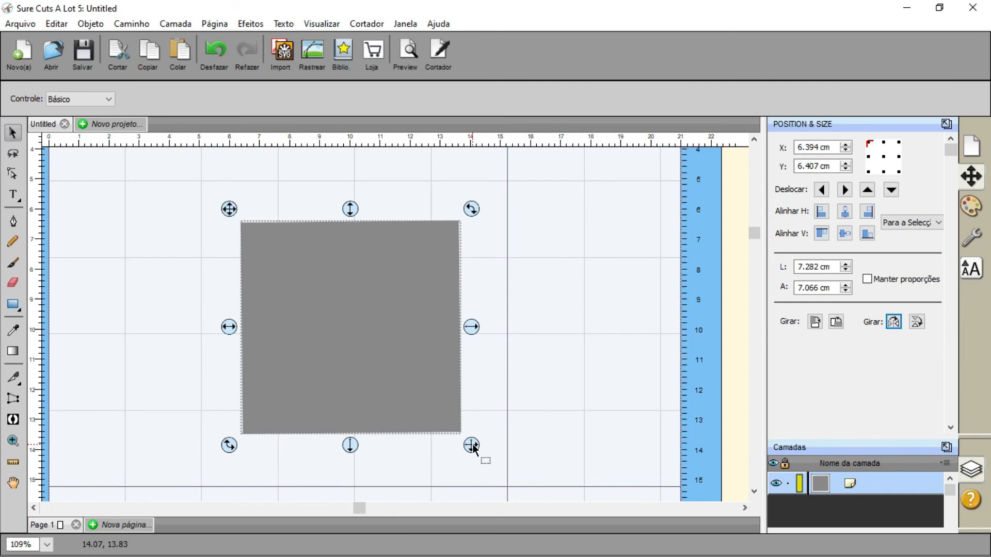
mouse_move(454, 429)
mouse_down()
mouse_move(432, 407)
mouse_move(286, 411)
mouse_move(333, 434)
mouse_move(549, 370)
mouse_move(557, 429)
mouse_move(591, 462)
mouse_move(630, 341)
mouse_move(570, 441)
mouse_move(478, 427)
mouse_move(512, 454)
mouse_move(472, 441)
mouse_move(519, 452)
mouse_move(367, 341)
mouse_move(506, 434)
mouse_move(499, 458)
mouse_move(447, 413)
mouse_move(397, 392)
mouse_move(336, 320)
mouse_move(436, 383)
mouse_move(463, 419)
mouse_up()
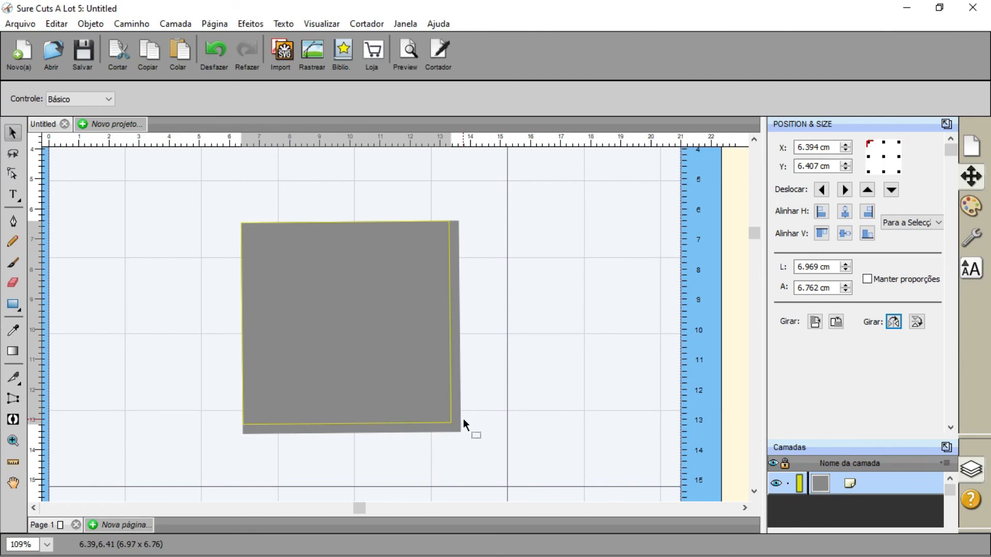
drag(463, 419, 463, 420)
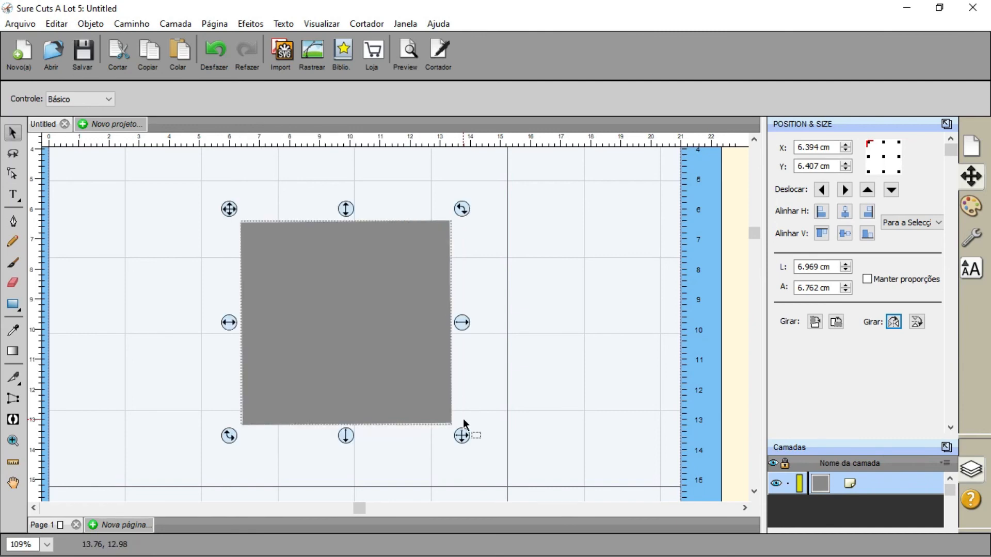
drag(346, 436, 356, 464)
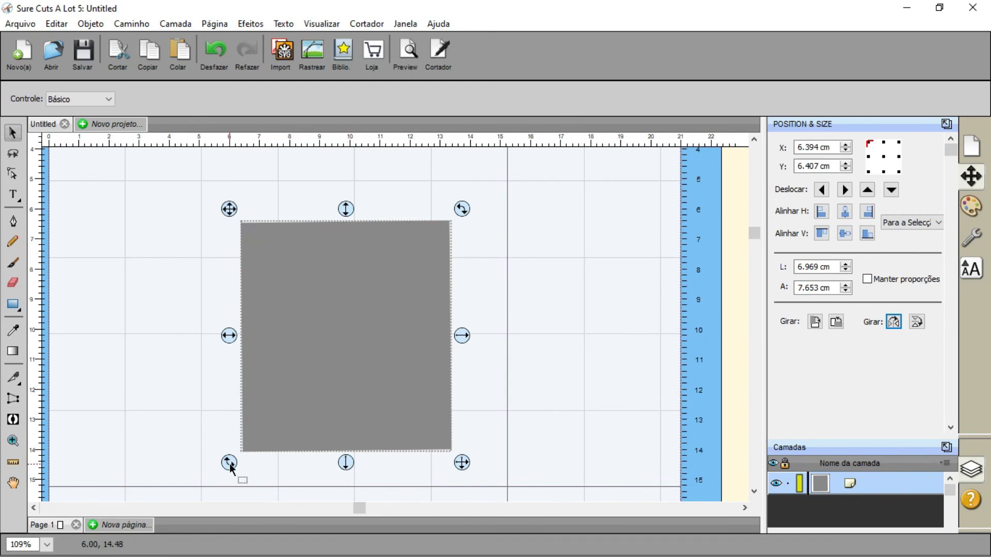
Straighten the gray rectangle with a free rotation of about 0.6° and move it to about X 2.7 cm, Y 5.7 cm
mouse_move(229, 467)
mouse_down()
mouse_move(216, 444)
mouse_move(227, 466)
mouse_up()
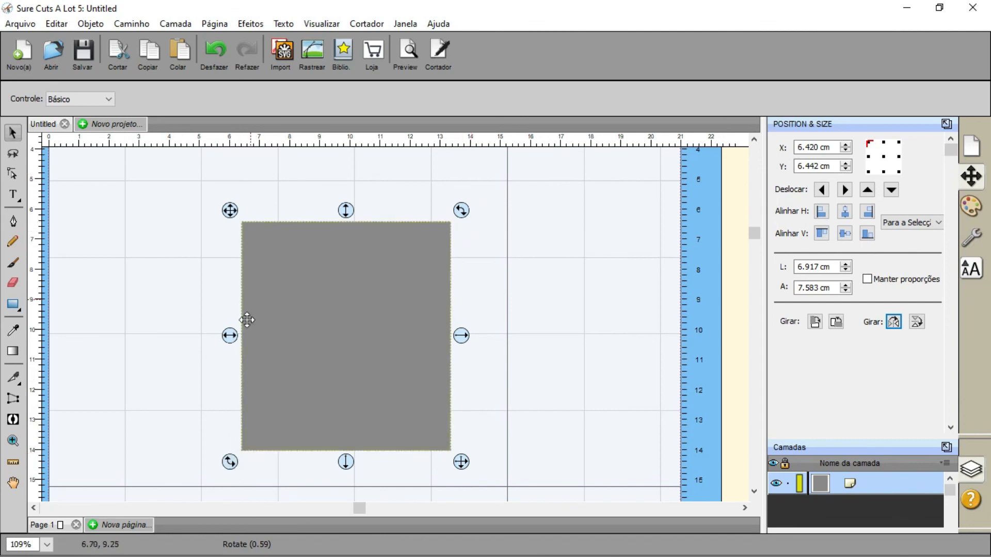
drag(229, 336, 116, 278)
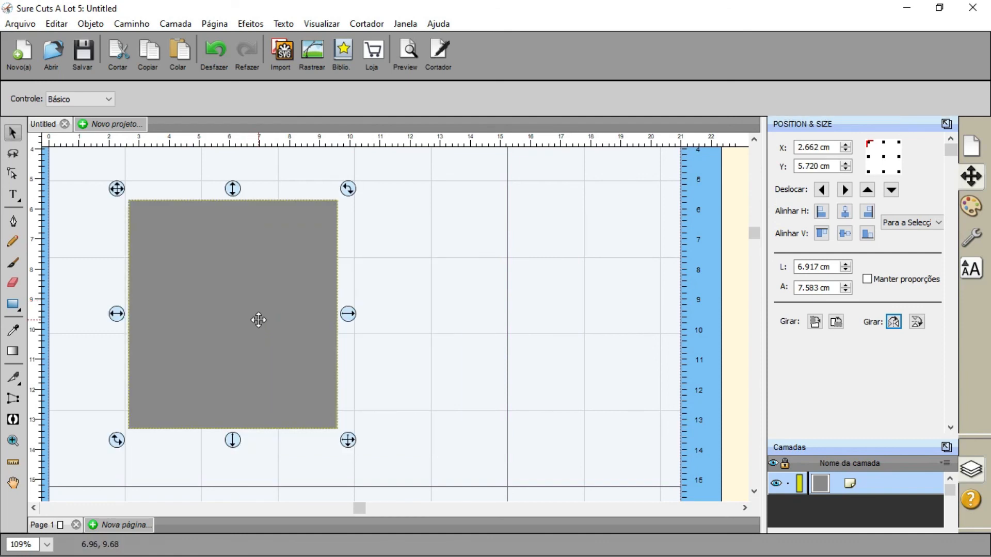
Duplicate the gray rectangle and place the copy beside the original at about X 10.5 cm, Y 5.7 cm
key(ctrl+d)
drag(258, 320, 476, 305)
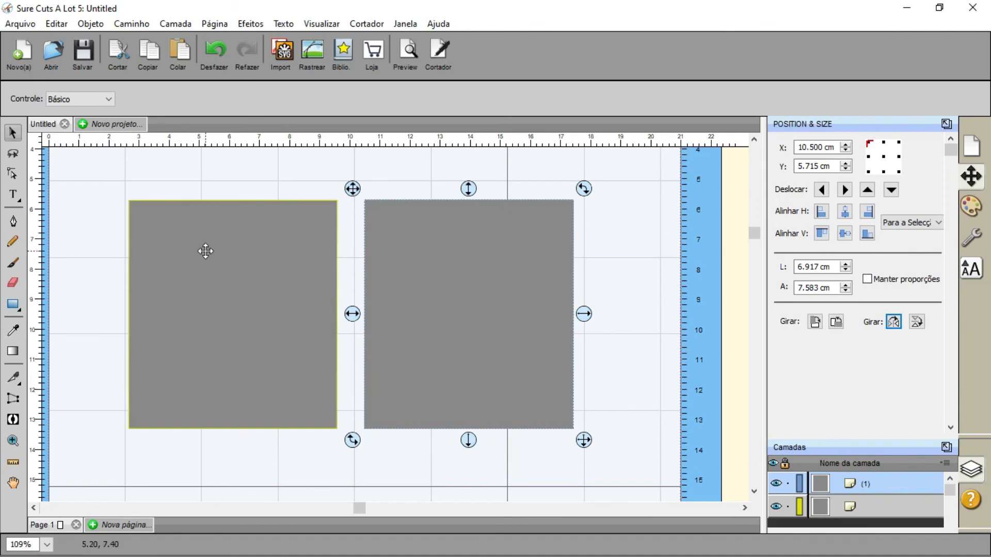
Select both gray rectangles and move them together to about X 3.5 cm, Y 6.6 cm
click(204, 250)
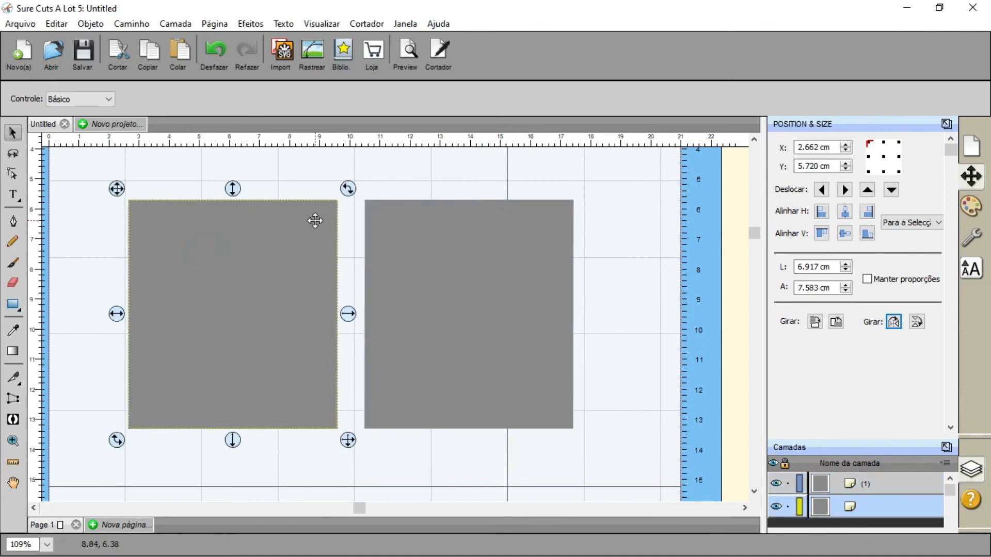
shift+click(499, 248)
drag(498, 249, 522, 277)
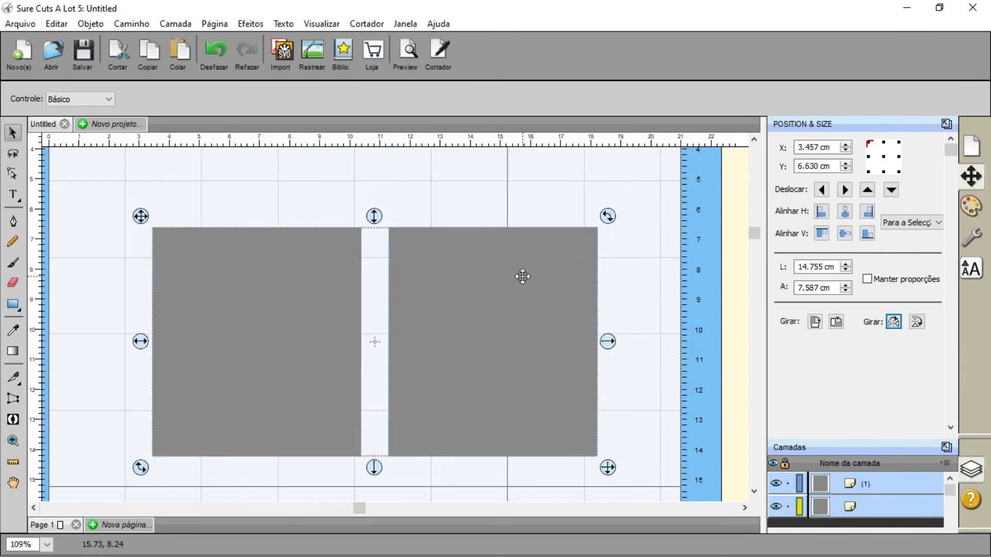